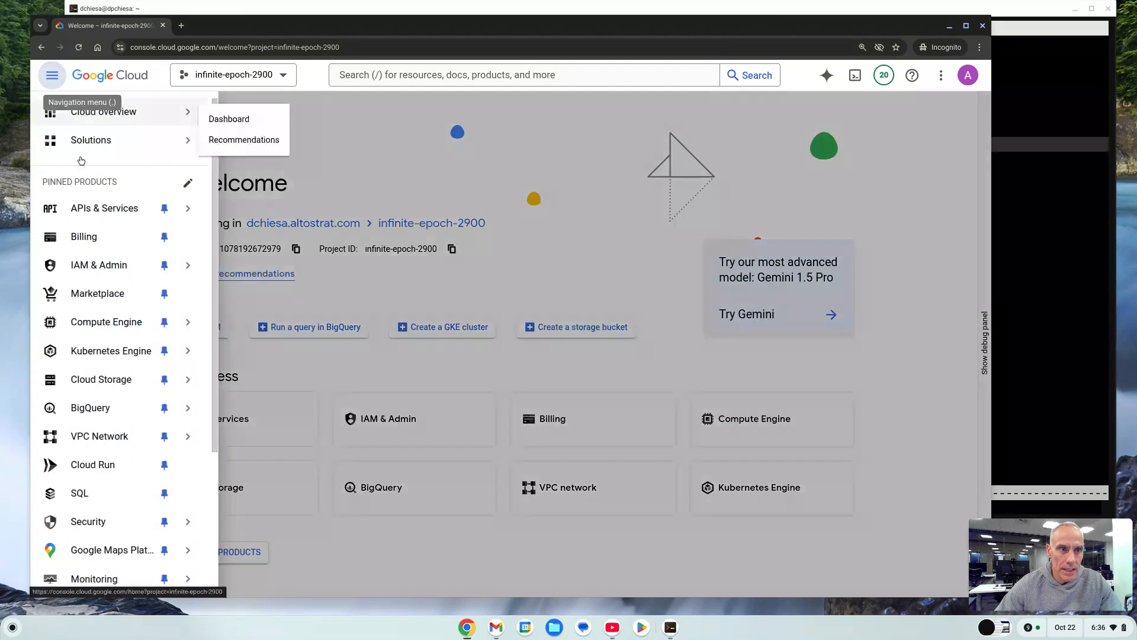
Open Apigee from the navigation menu and go to its API proxies list.
scroll(138, 467, "down", 1)
scroll(138, 470, "down", 1)
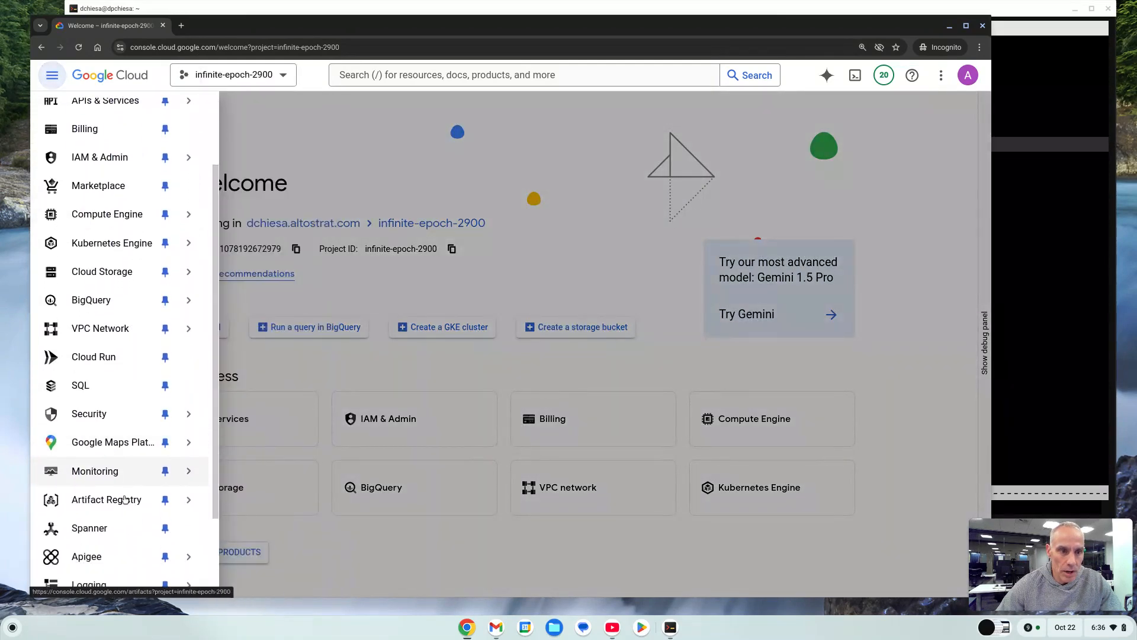
left_click(118, 554)
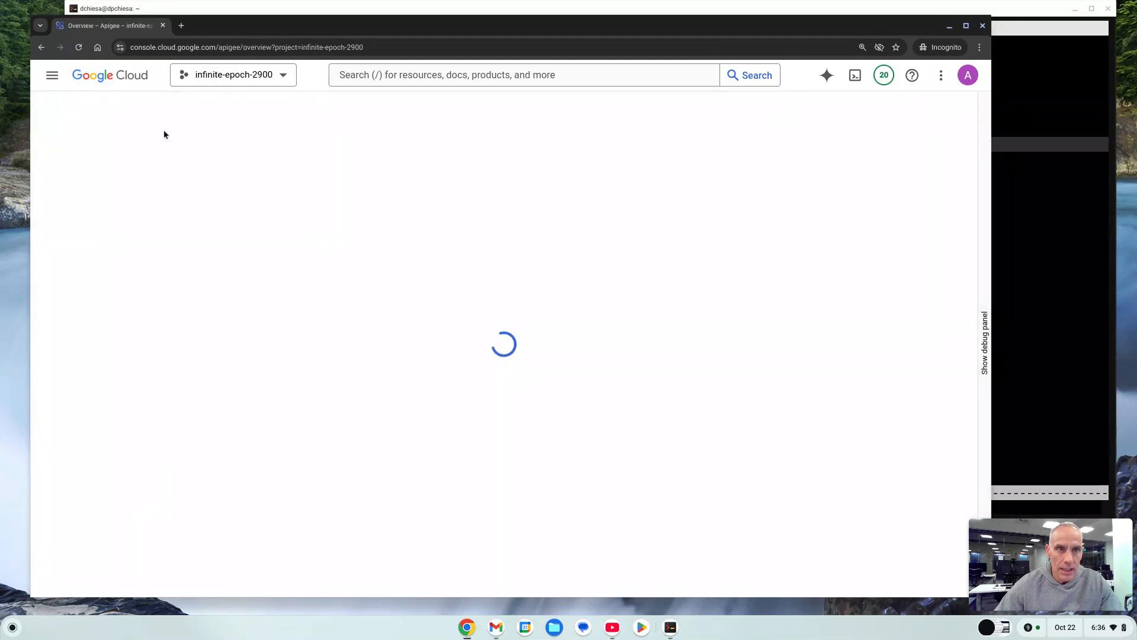
left_click(97, 189)
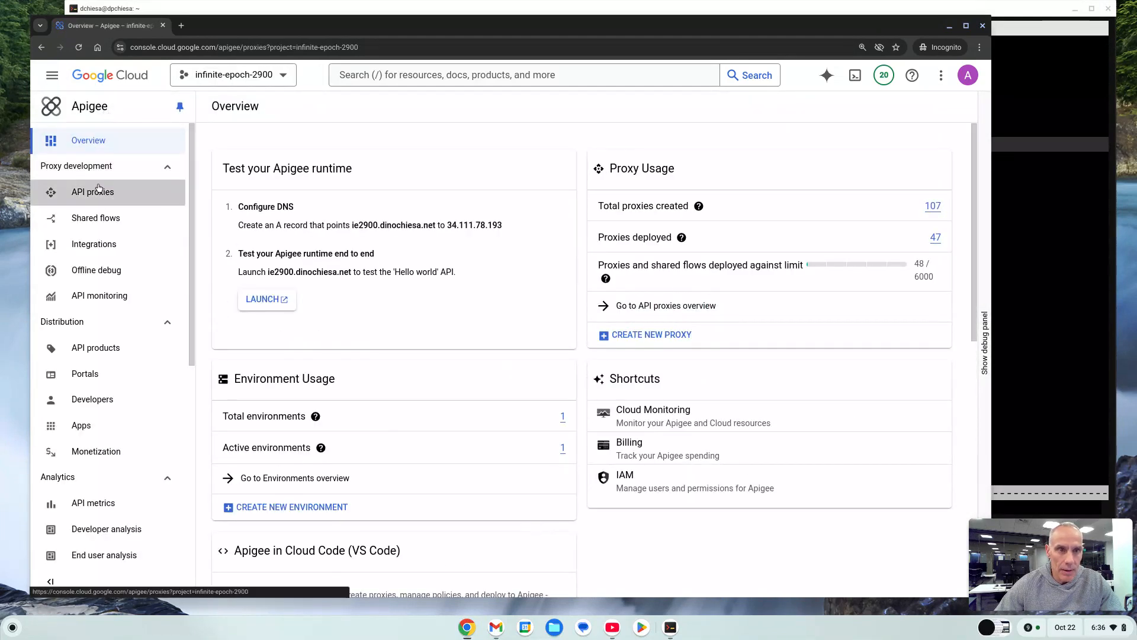
Sort the API proxies by most recently modified and open the json-threat-ex1 proxy.
left_click(543, 162)
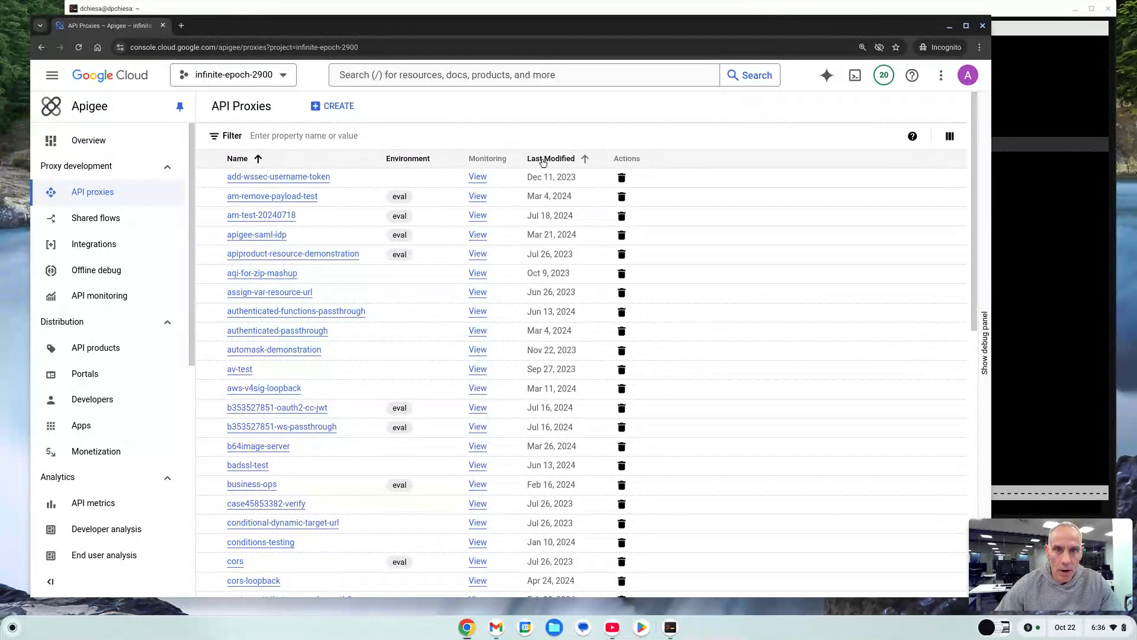
left_click(543, 162)
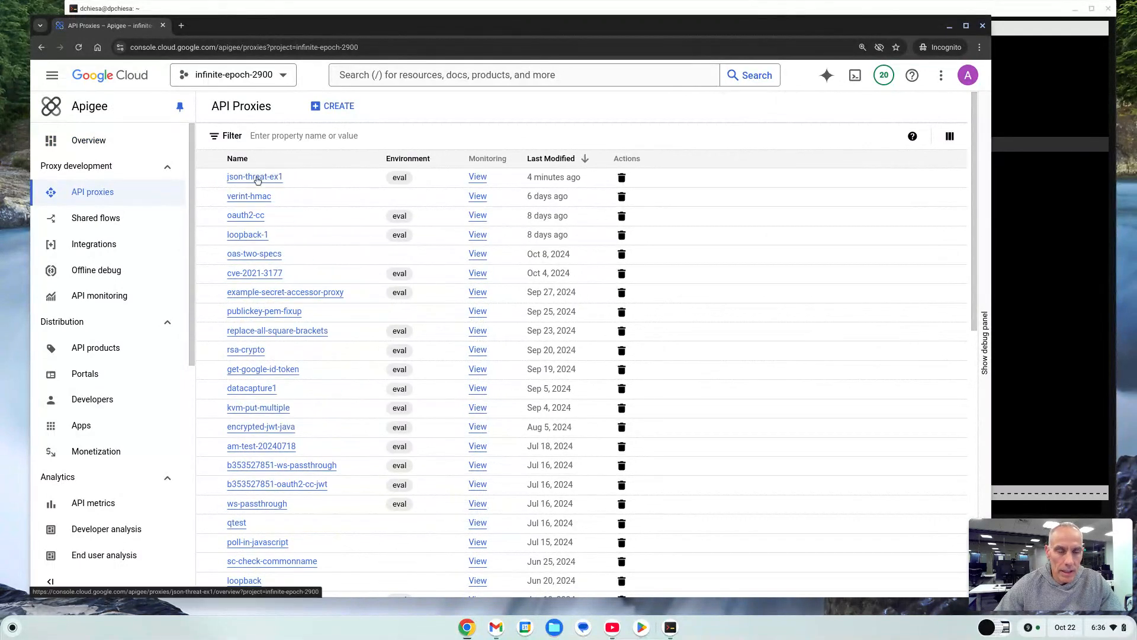
left_click(259, 178)
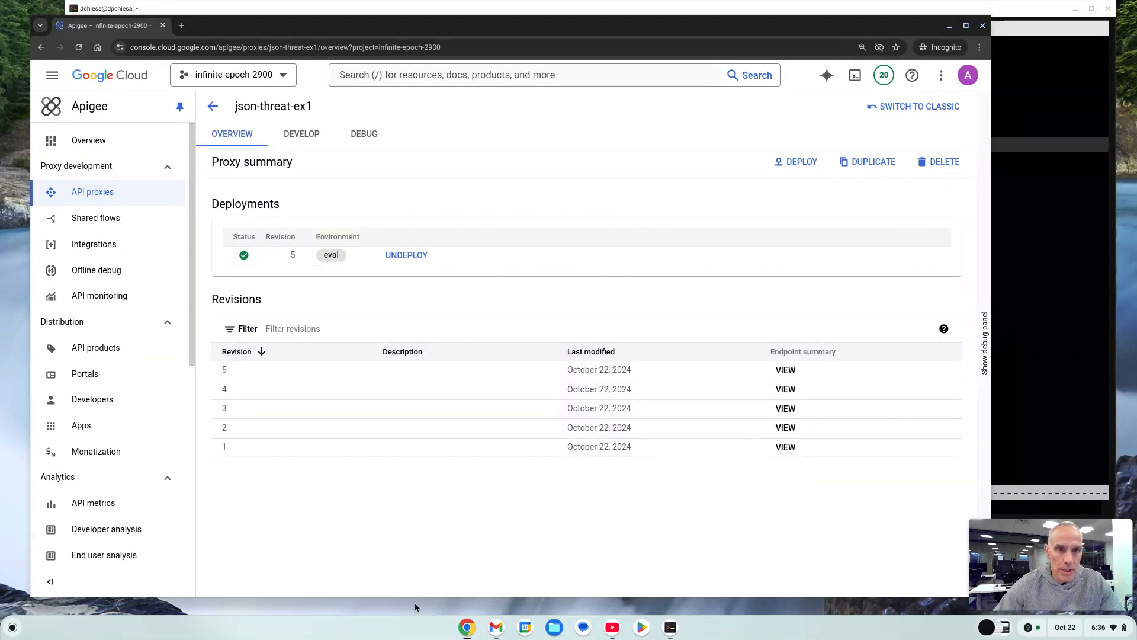
Examine the t1 flow and its policy steps in the proxy's endpoint1.xml definition.
left_click(308, 134)
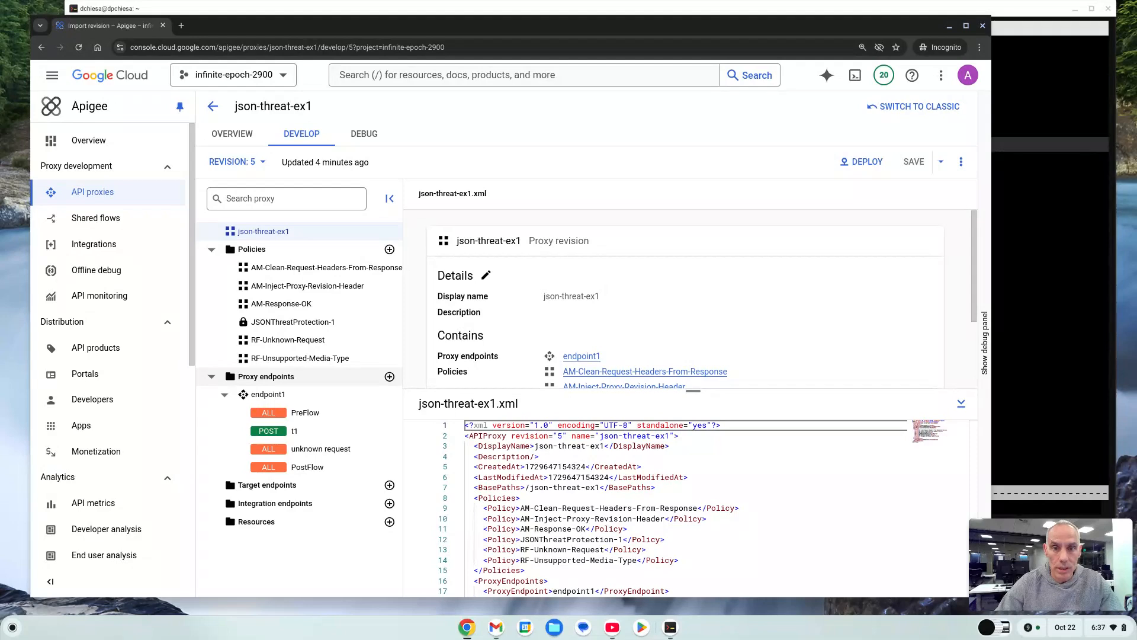
left_click(327, 430)
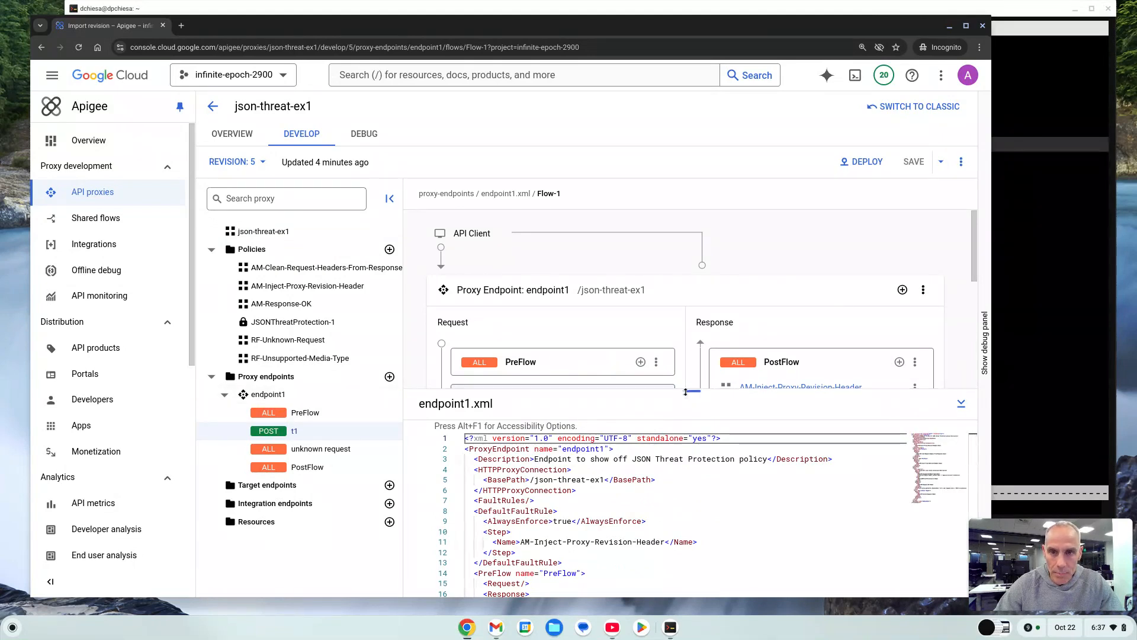
left_click_drag(692, 393, 693, 457)
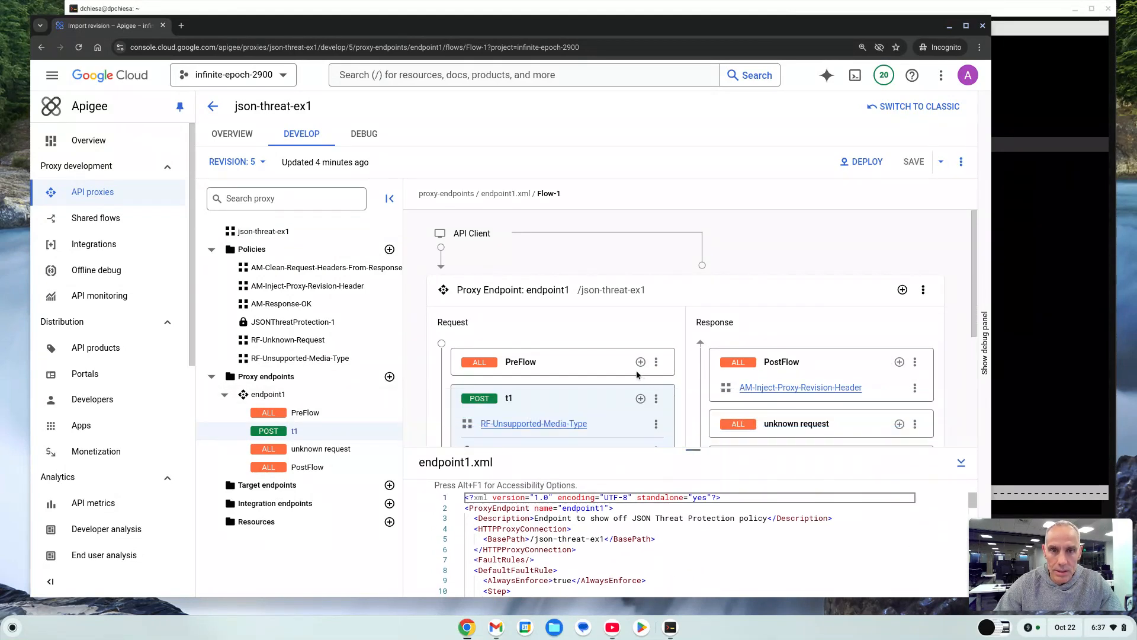
scroll(636, 371, "down", 1)
scroll(630, 377, "down", 2)
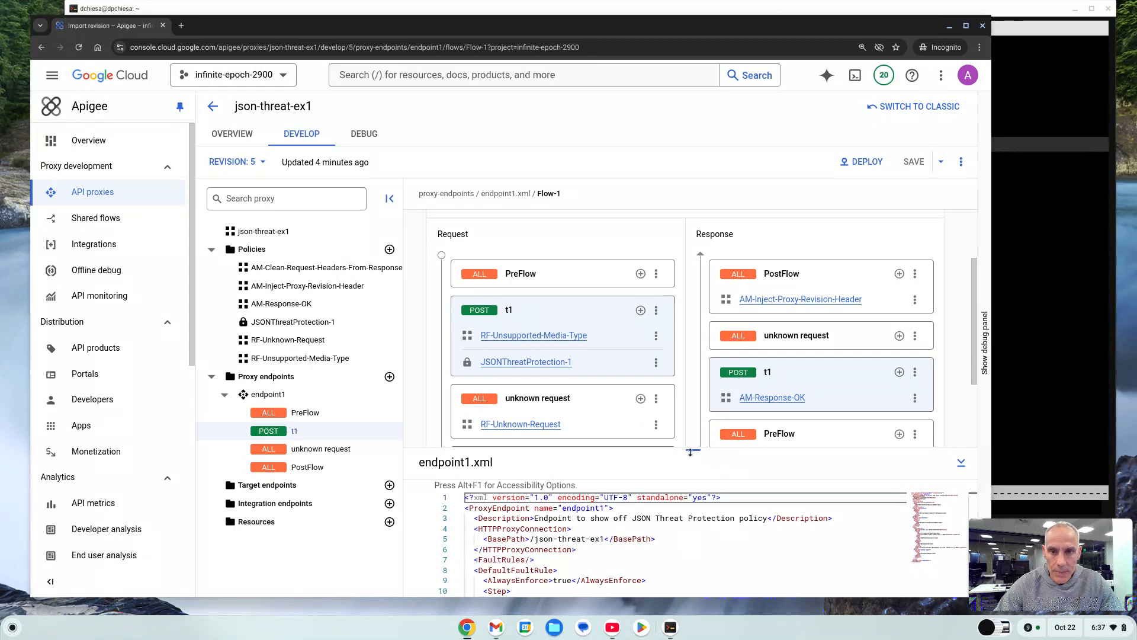
left_click_drag(692, 456, 673, 345)
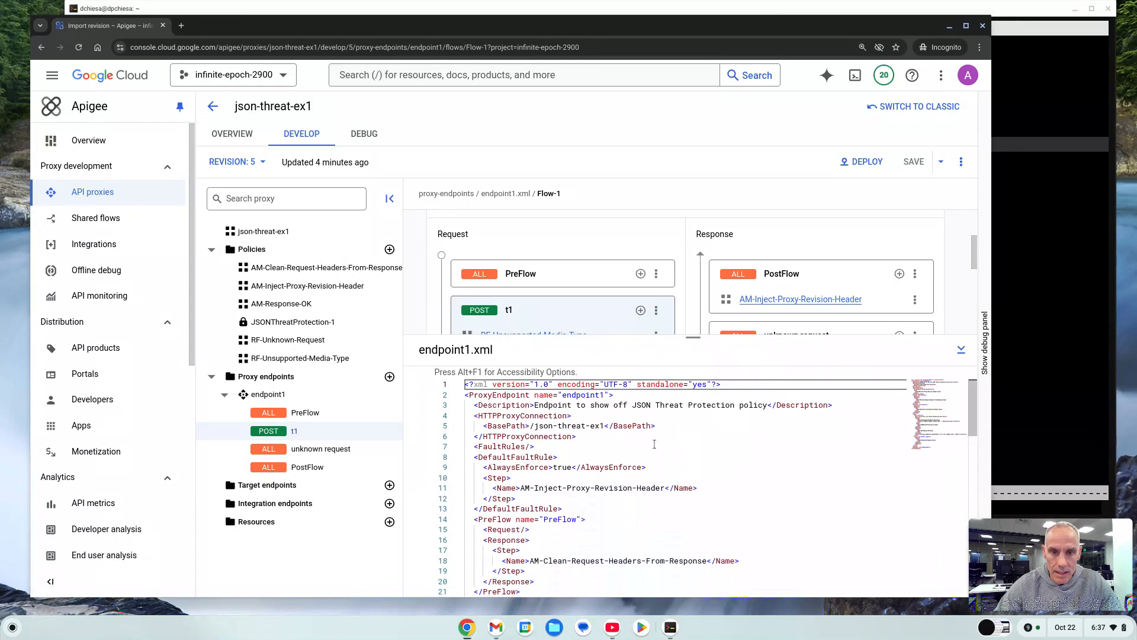
scroll(654, 477, "down", 5)
scroll(654, 477, "down", 3)
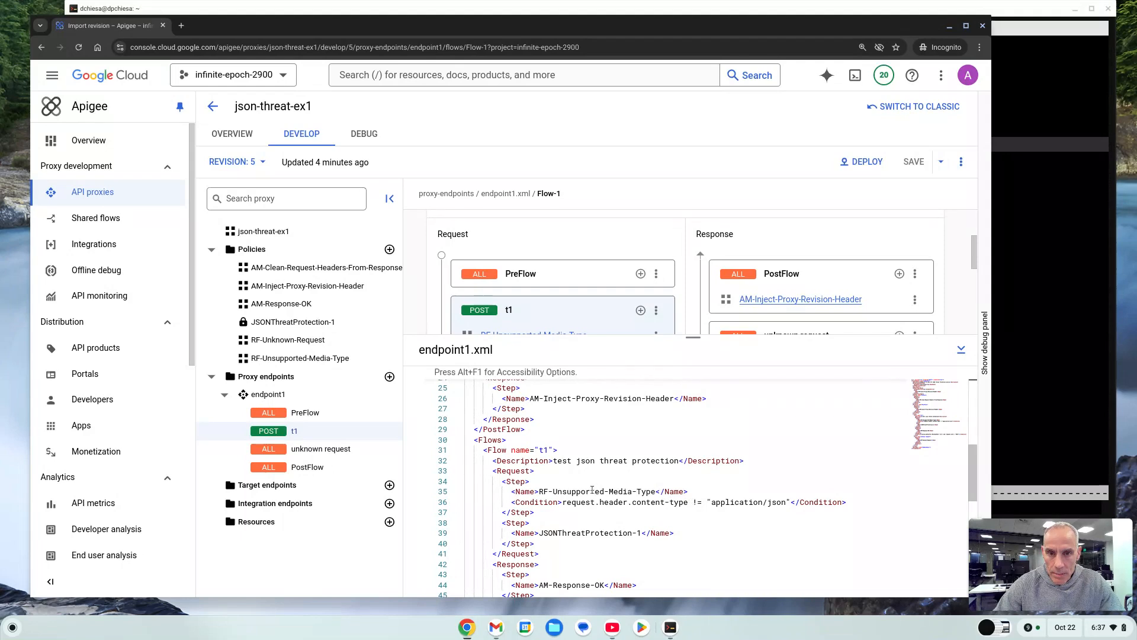
left_click_drag(592, 491, 646, 492)
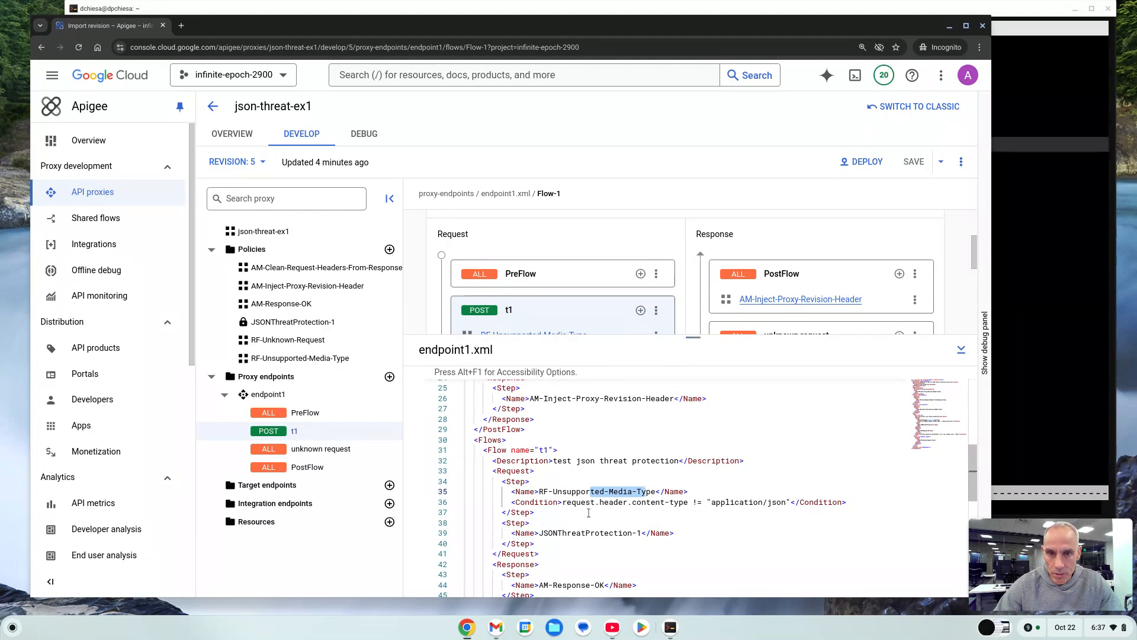
Open the JSONThreatProtection-1 policy and review its source and limit settings in the XML.
left_click(335, 324)
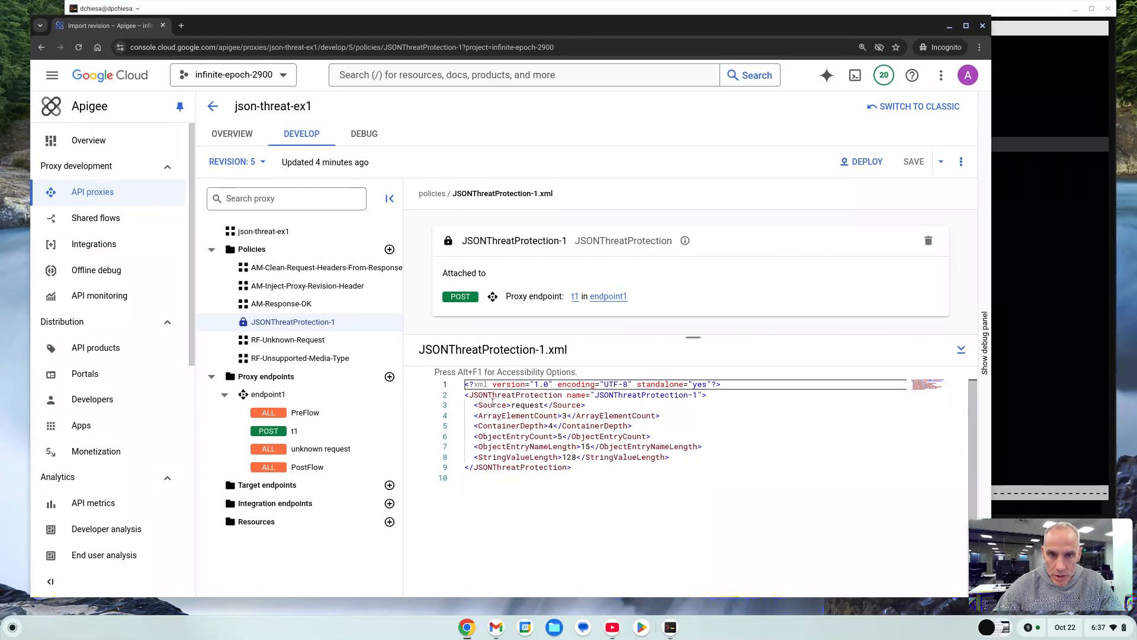
left_click_drag(493, 405, 571, 405)
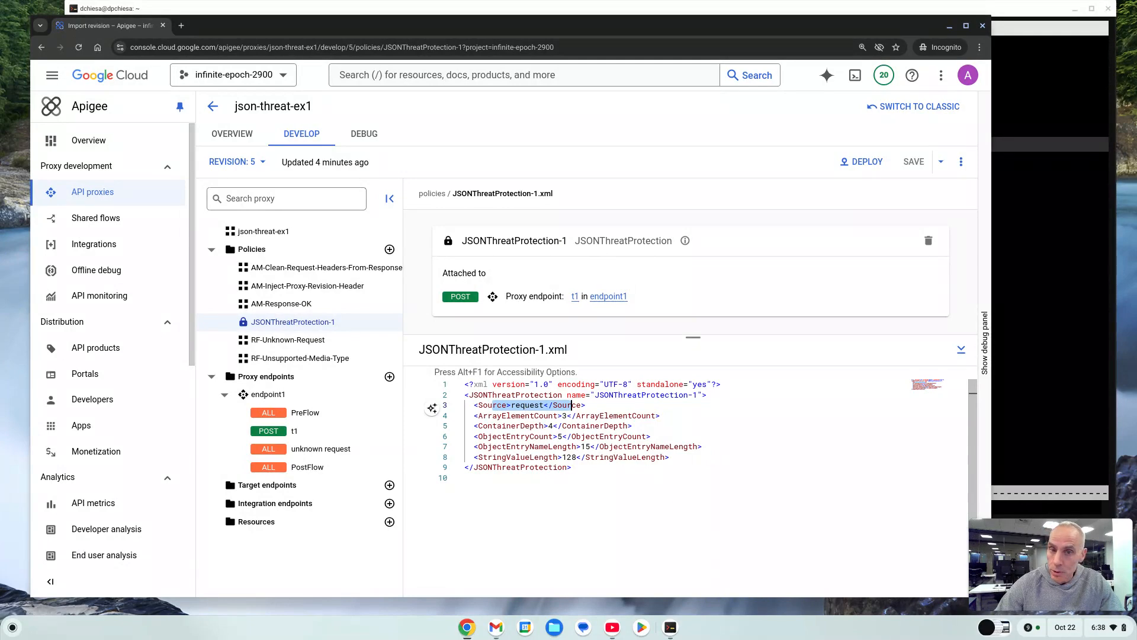
double_click(535, 405)
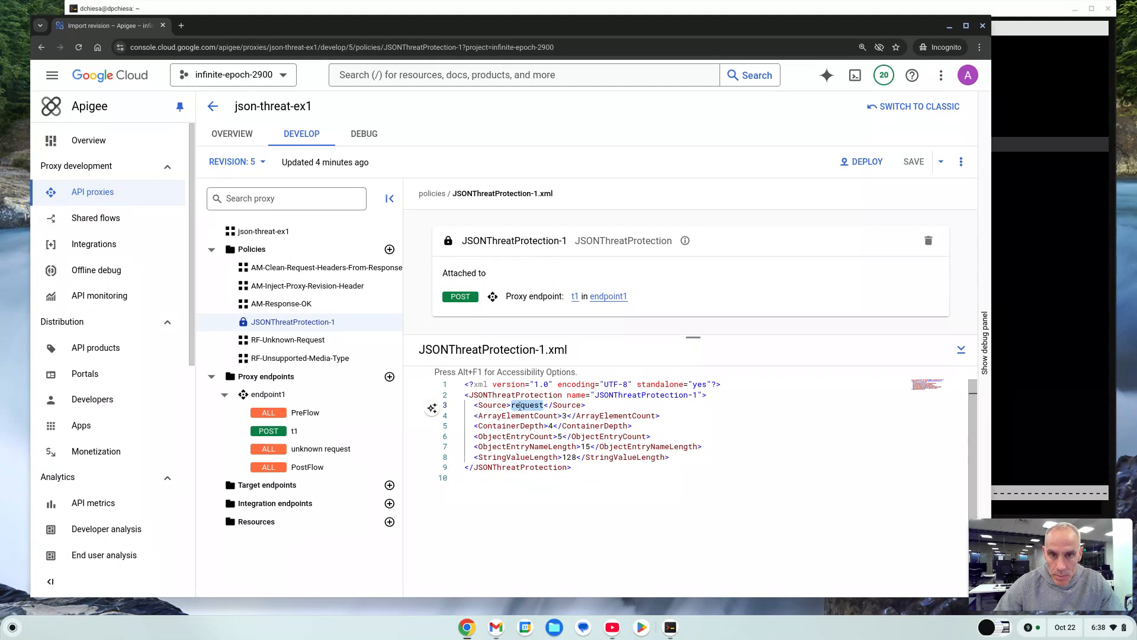
double_click(491, 396)
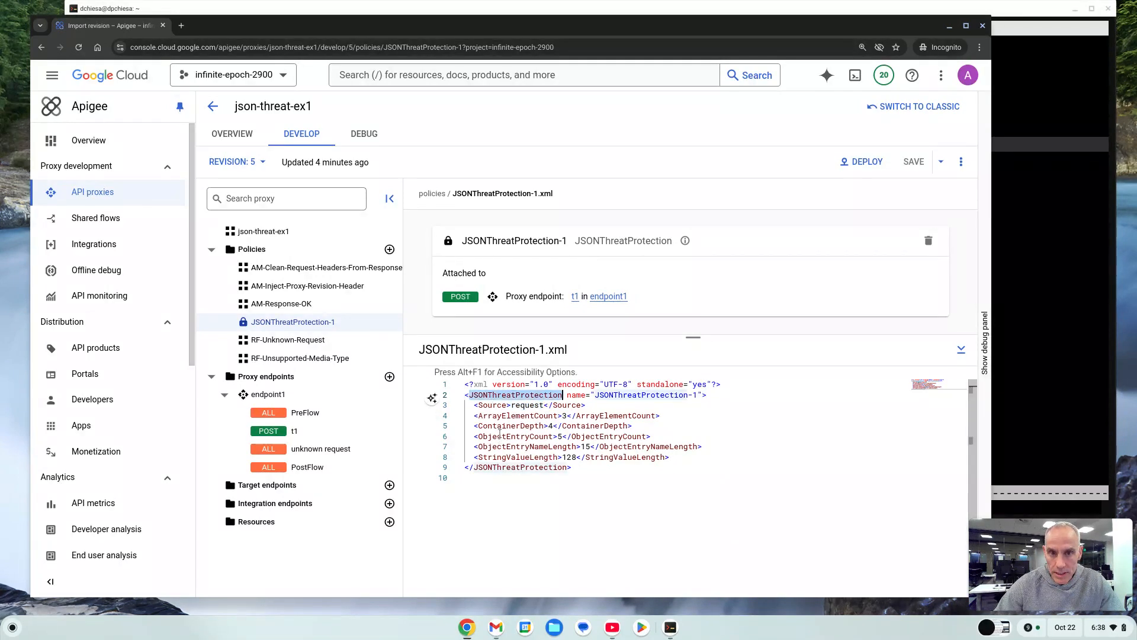
double_click(511, 405)
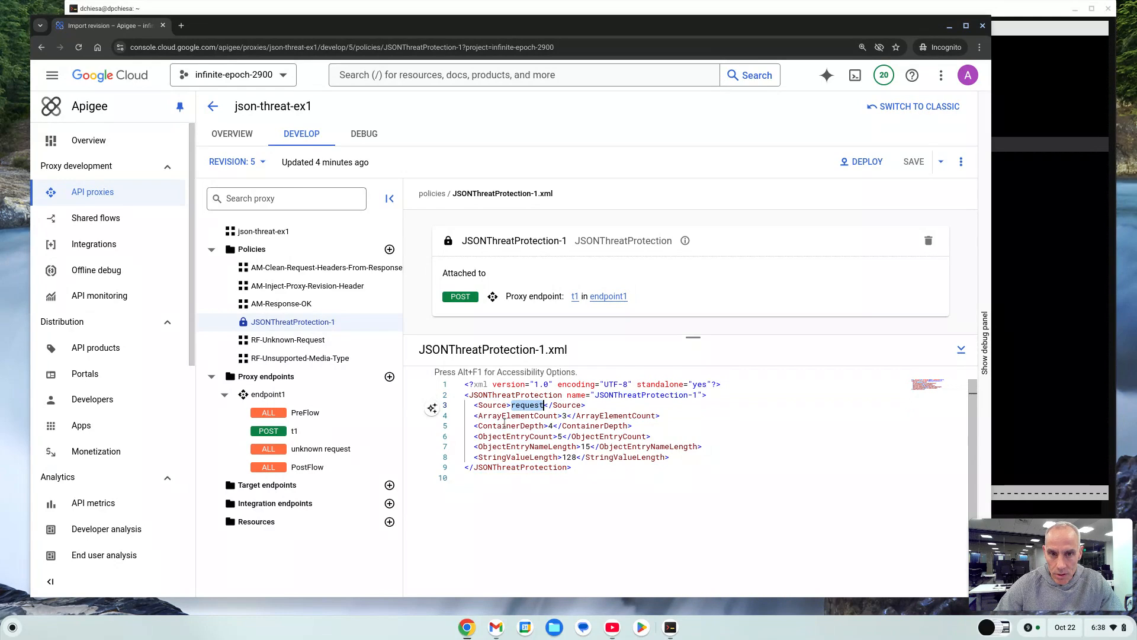
double_click(507, 416)
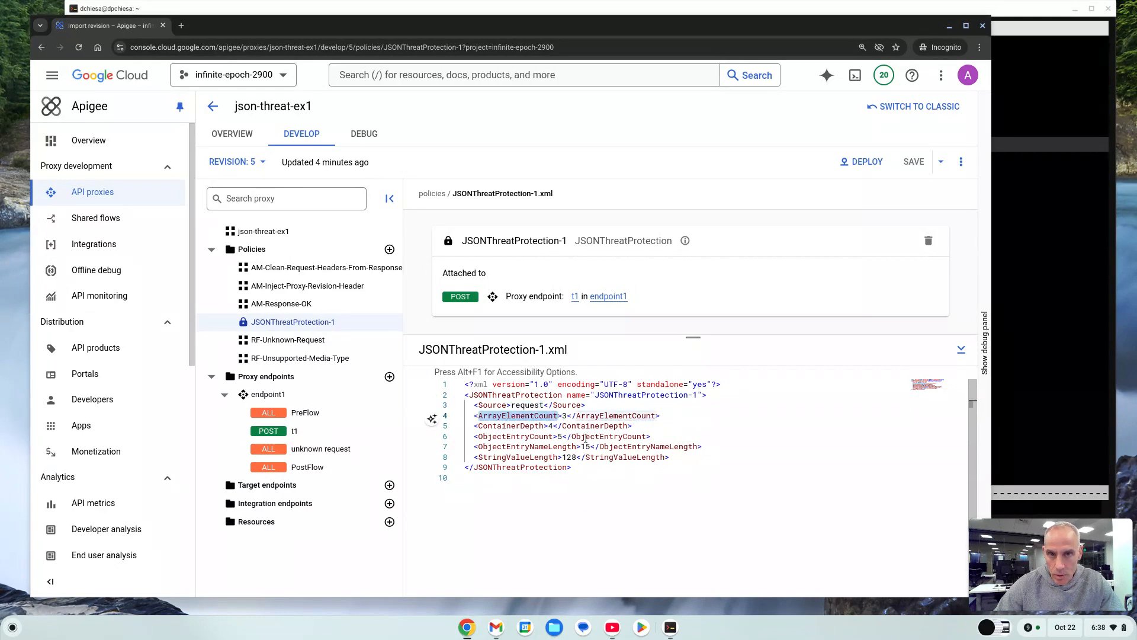
left_click(555, 426)
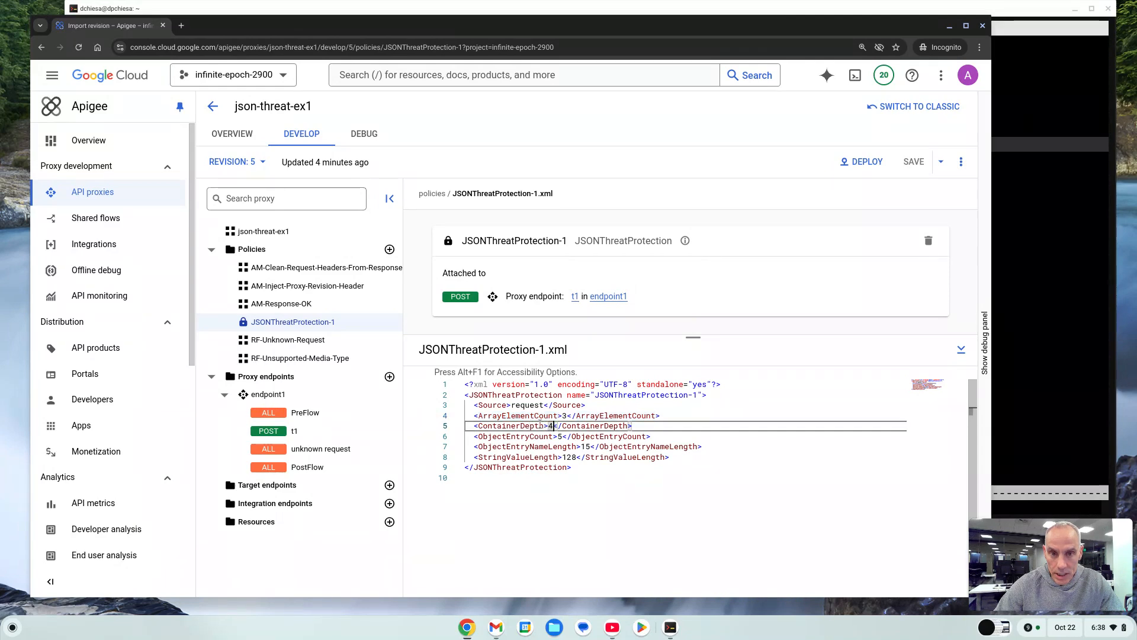
double_click(555, 438)
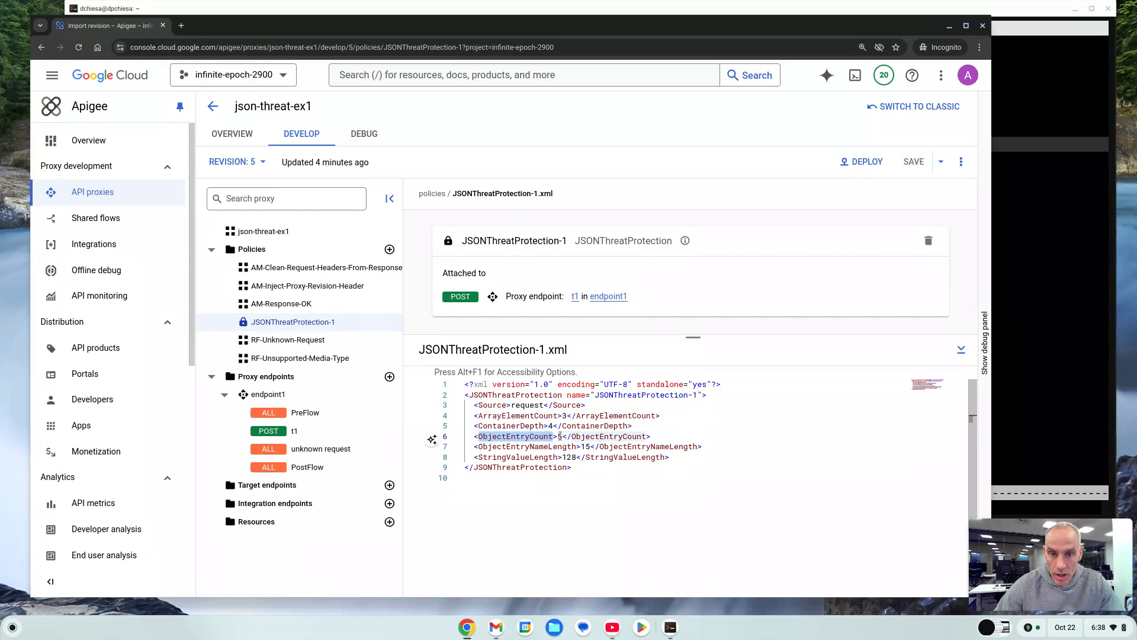
left_click(559, 437)
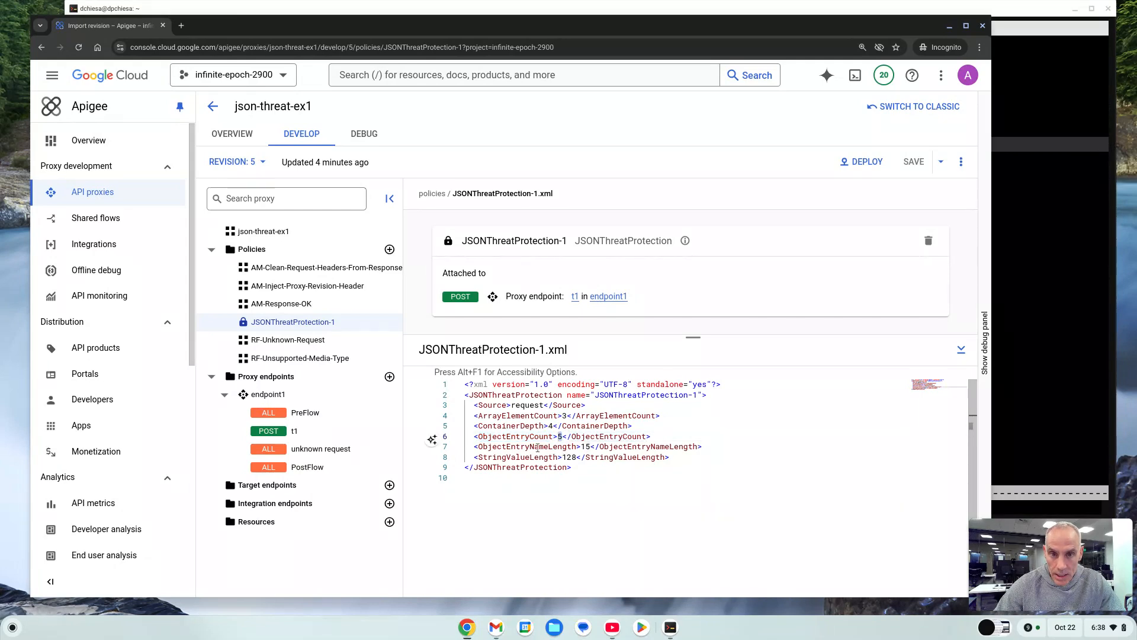
double_click(540, 448)
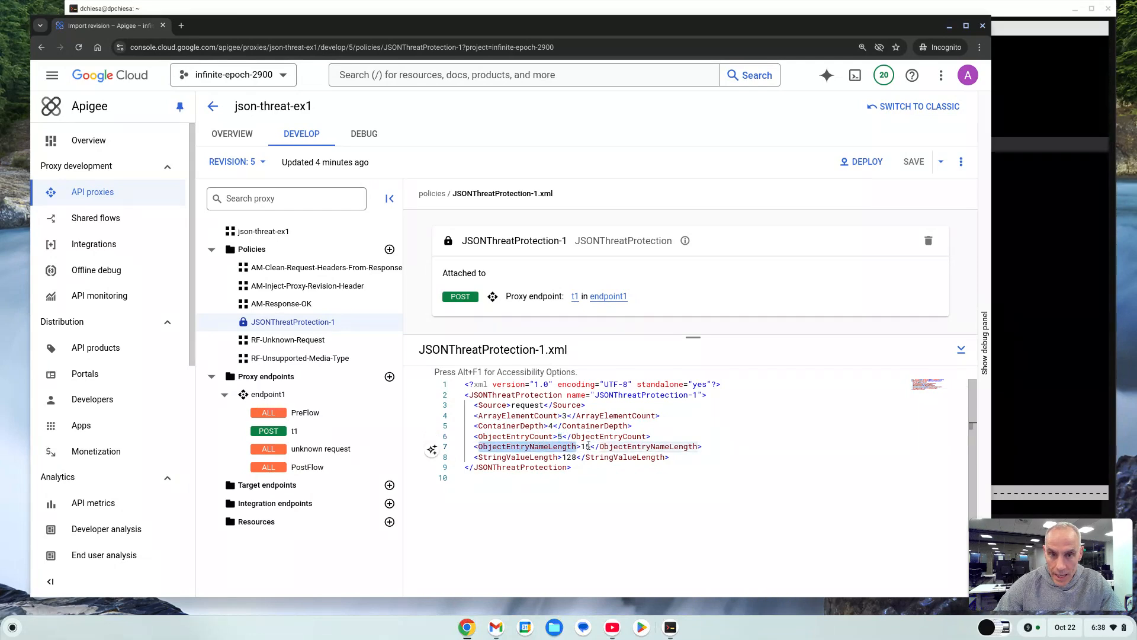
double_click(588, 447)
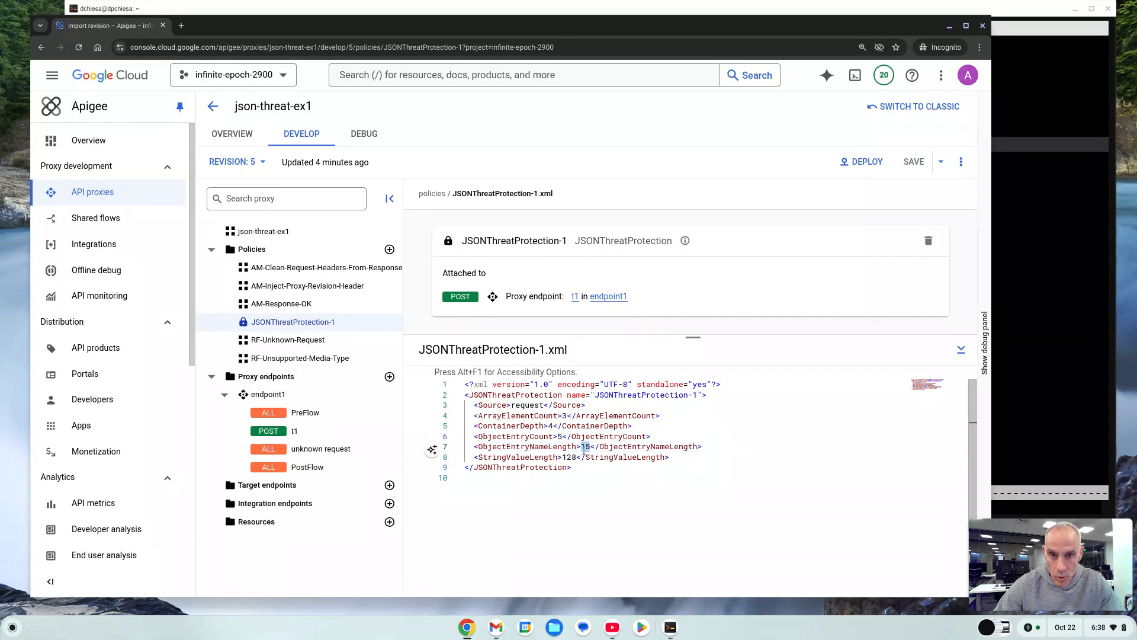
double_click(575, 457)
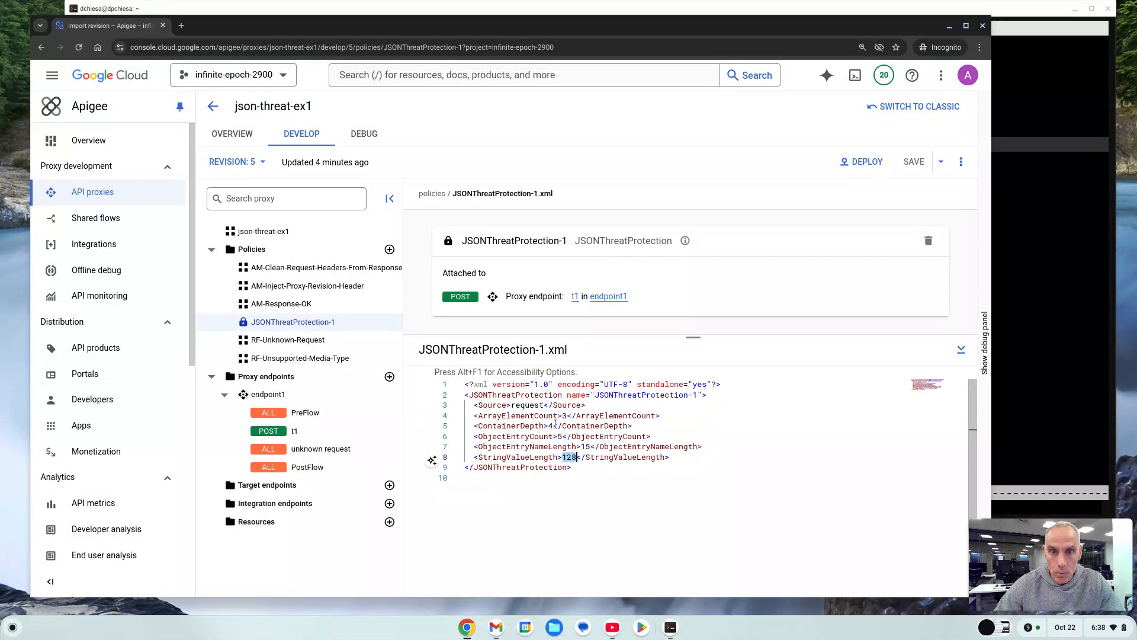
Start a debug session for the proxy in the eval - 5 environment.
left_click(364, 140)
left_click(439, 168)
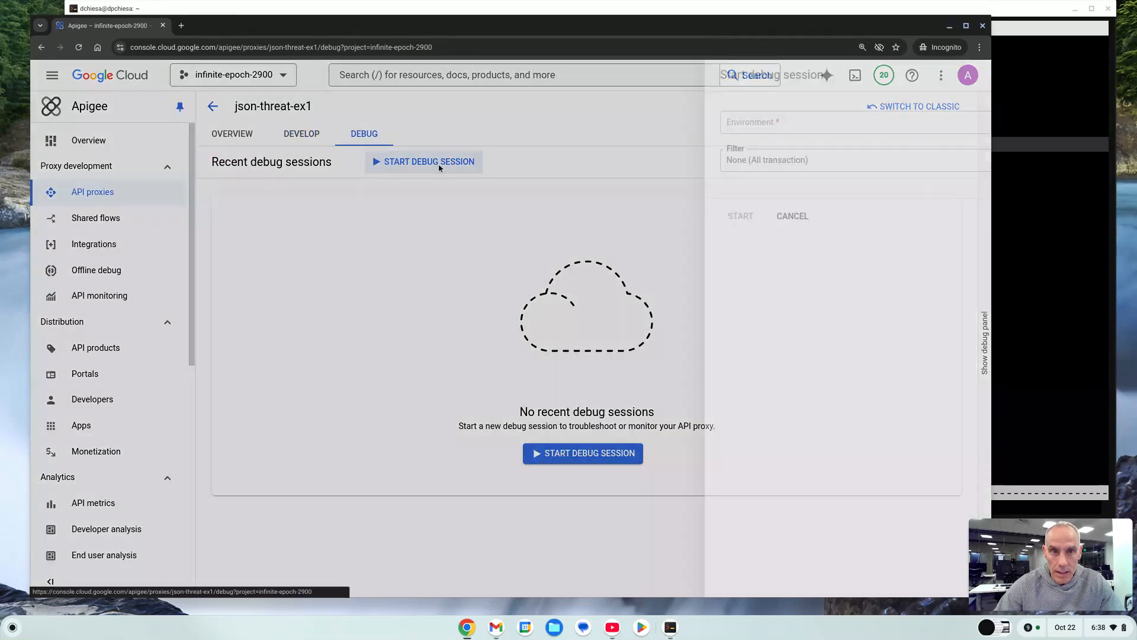
left_click(697, 125)
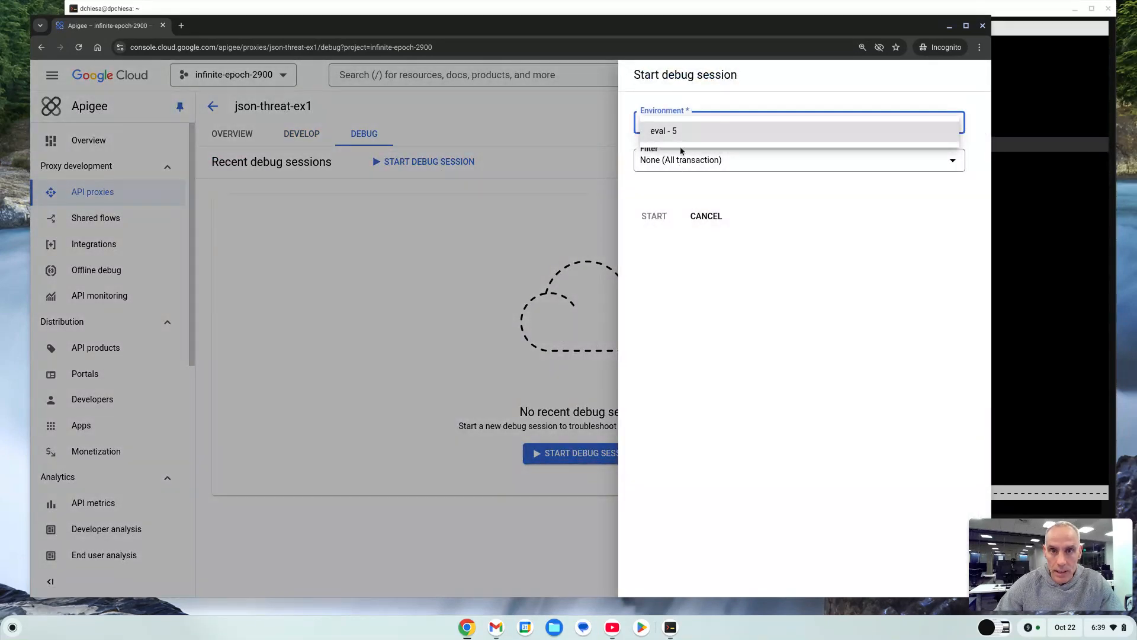
left_click(680, 141)
left_click(657, 216)
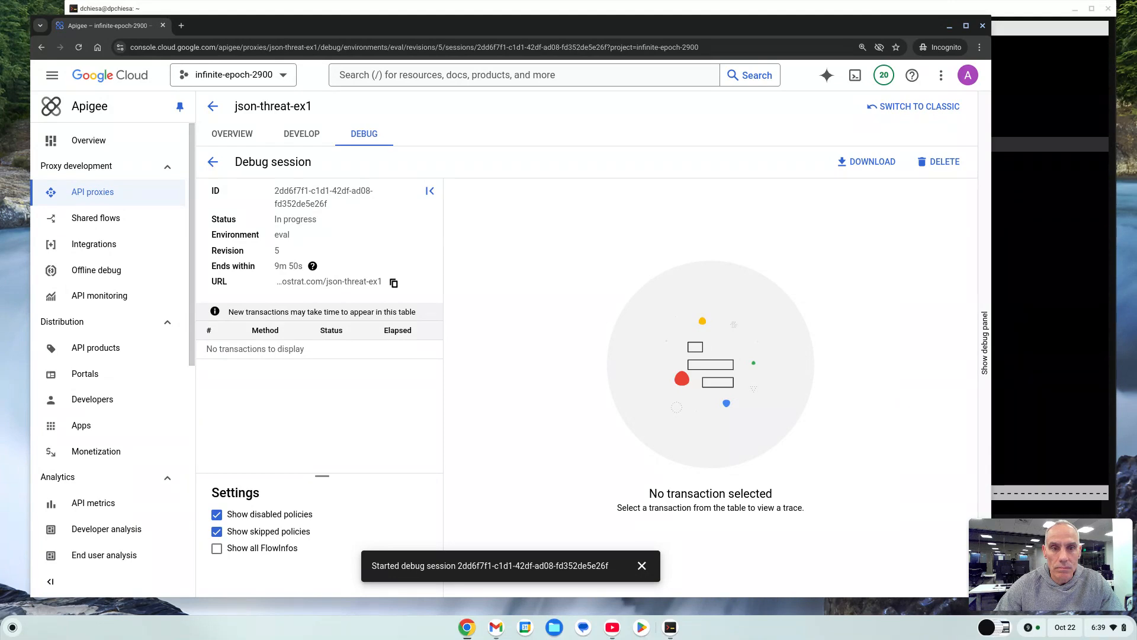
left_click(642, 565)
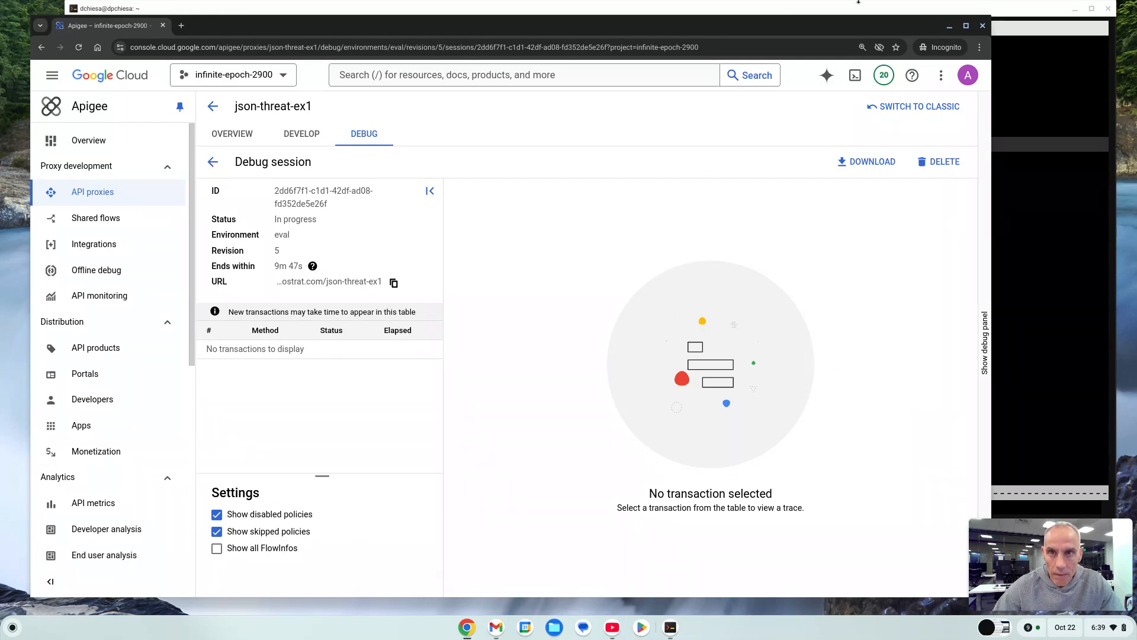
Switch to the Emacs REST client and send the GET request to json-threat-ex1.
left_click(888, 11)
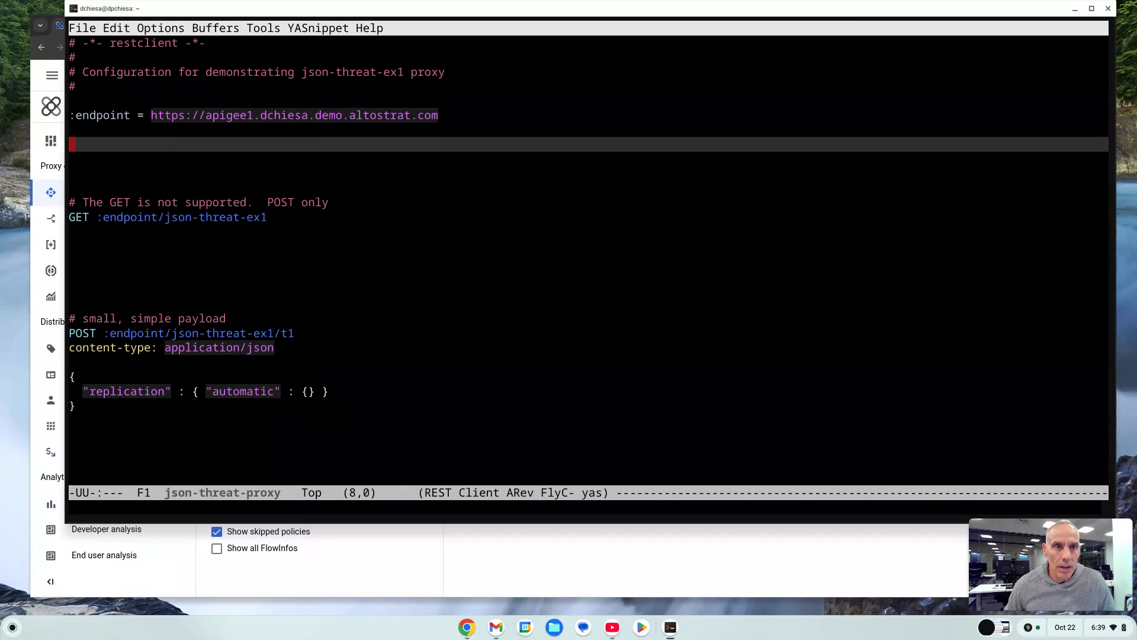
key("Down")
key("Down")
key("Down")
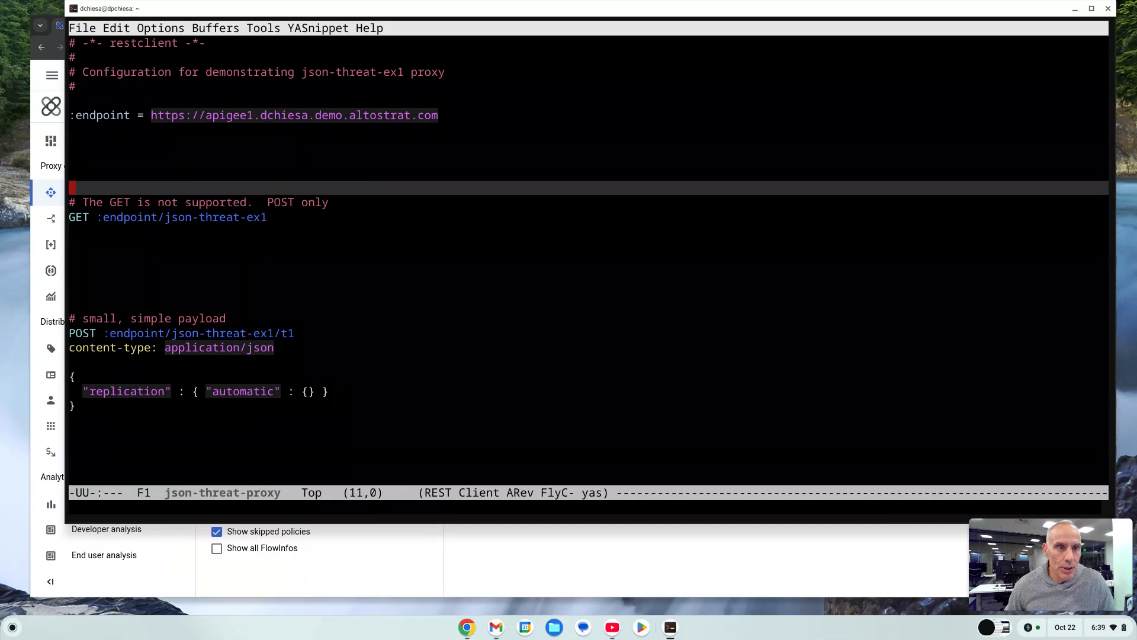
key("Down")
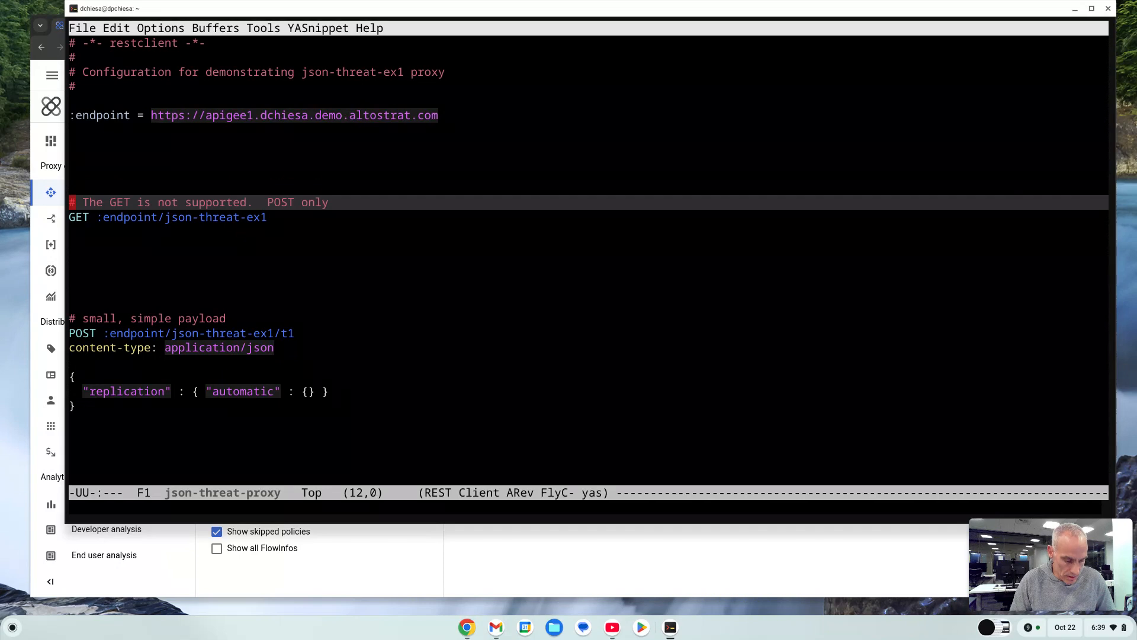
key("ctrl+c")
key("ctrl+c")
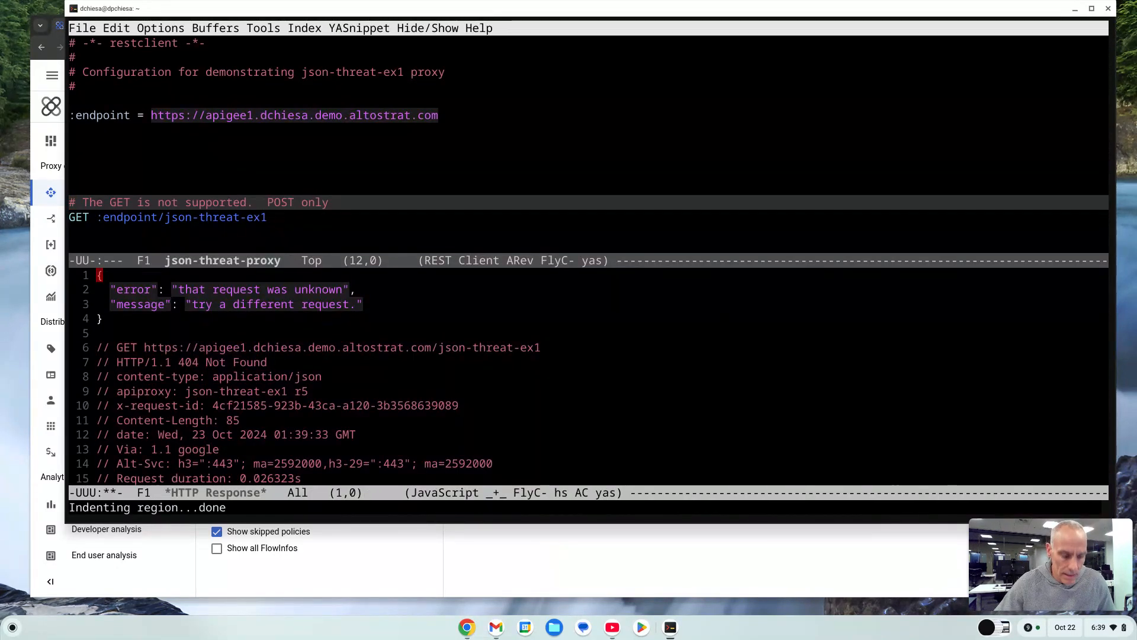
Review the 404 error response returned for the GET request to json-threat-ex1.
key("ctrl+x")
key("o")
key("Down")
key("Down")
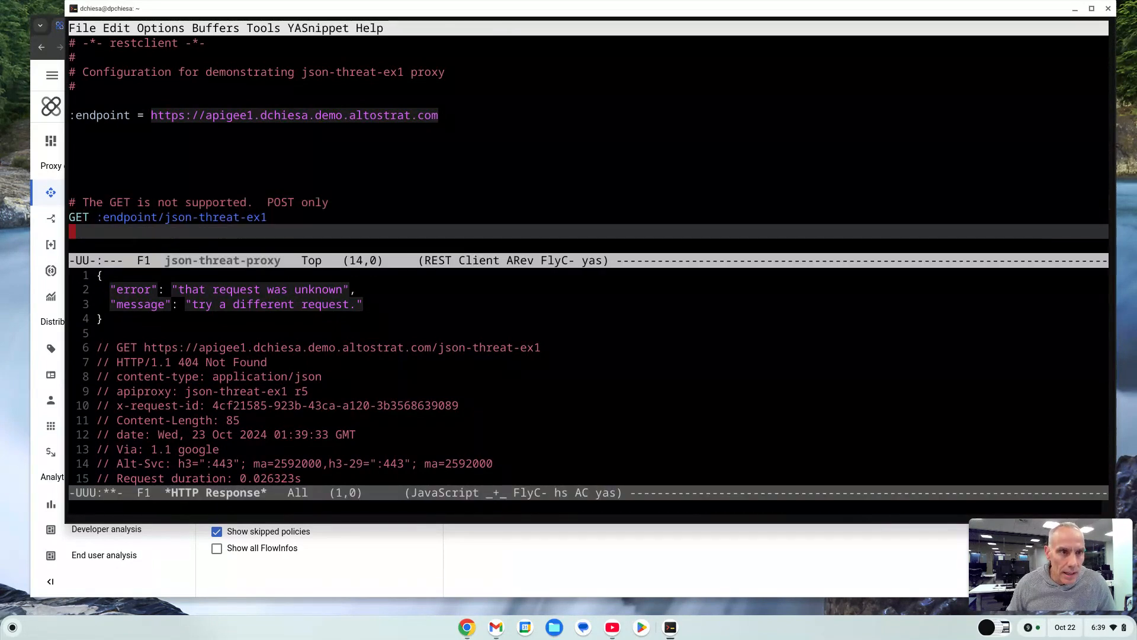
key("Up")
key("Down")
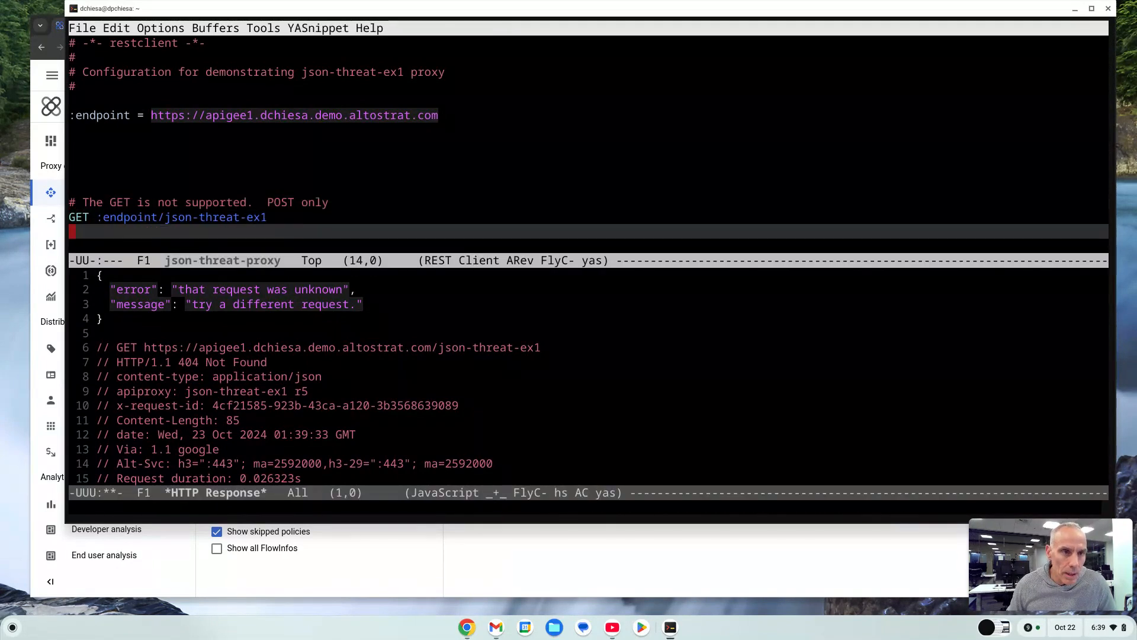
key("Down")
key("Up")
key("Up")
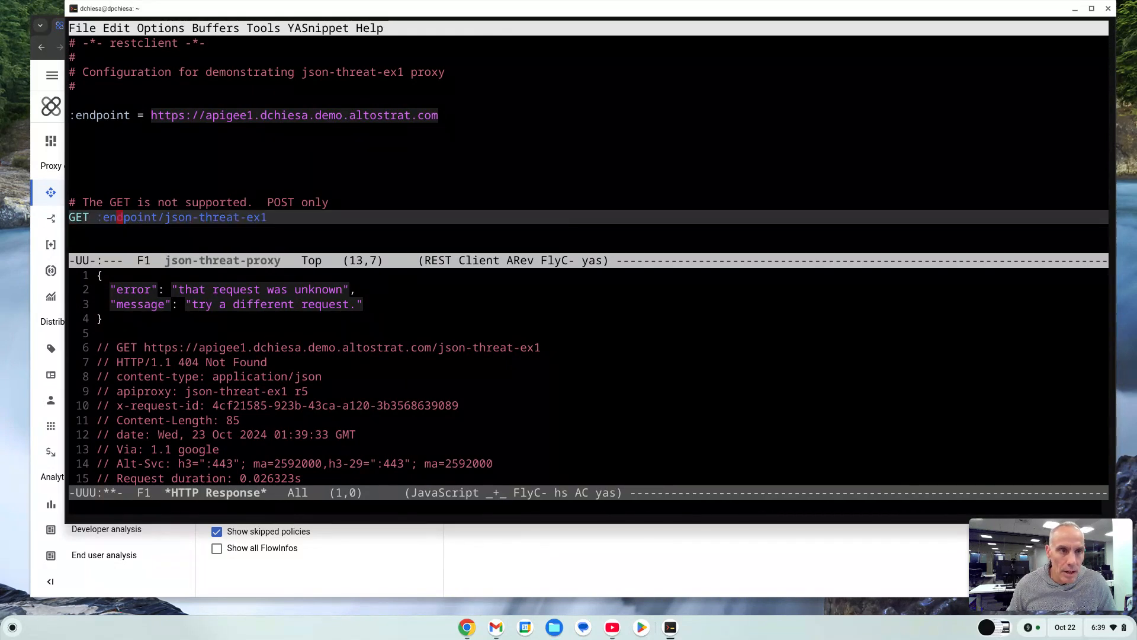
key("Down")
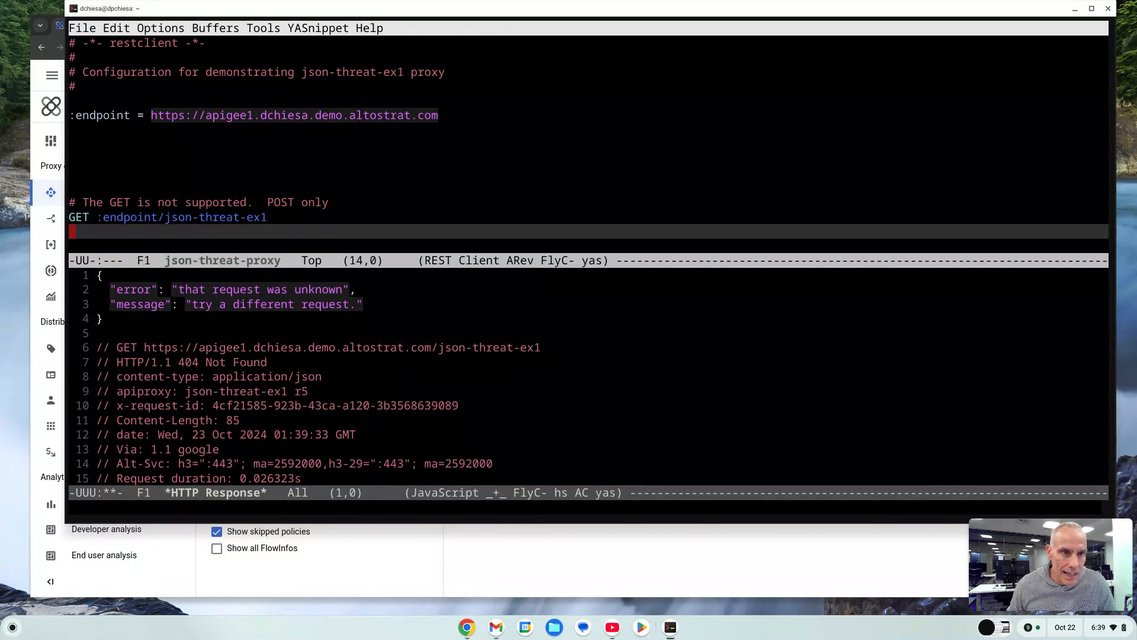
key("ctrl+x")
key("o")
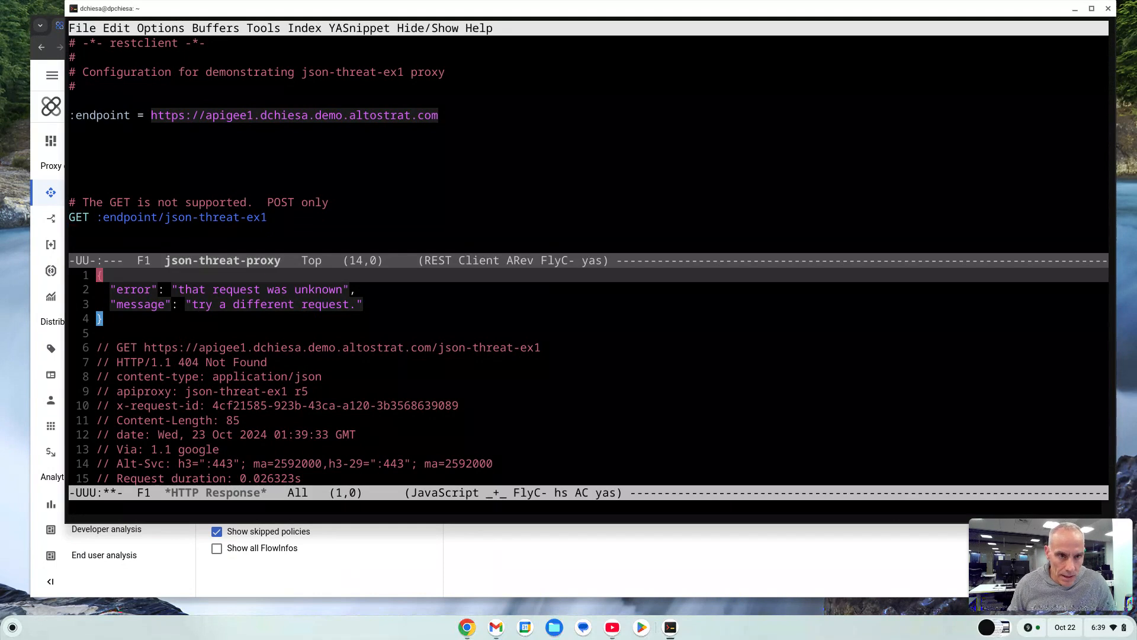
key("Down")
key("Down")
key("Down")
key("Down")
key("Down")
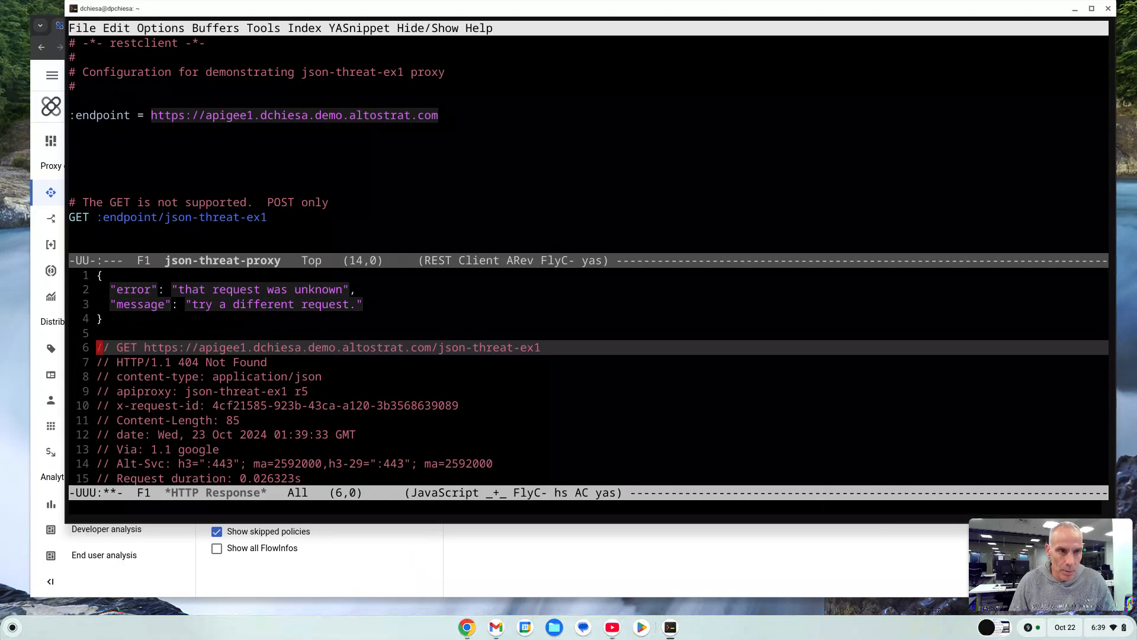
Arrange the request and response windows side by side and send the 'small, simple payload' POST request to /t1.
key("ctrl+x")
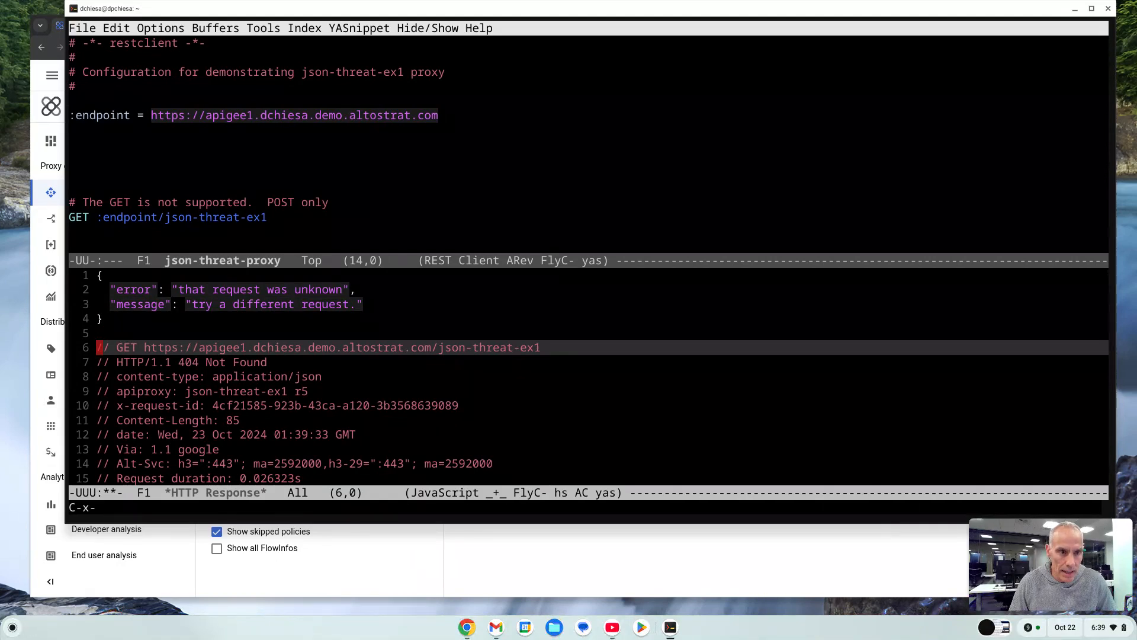
key("o")
key("Down")
key("Down")
key("Down")
key("Down")
key("Down")
key("Down")
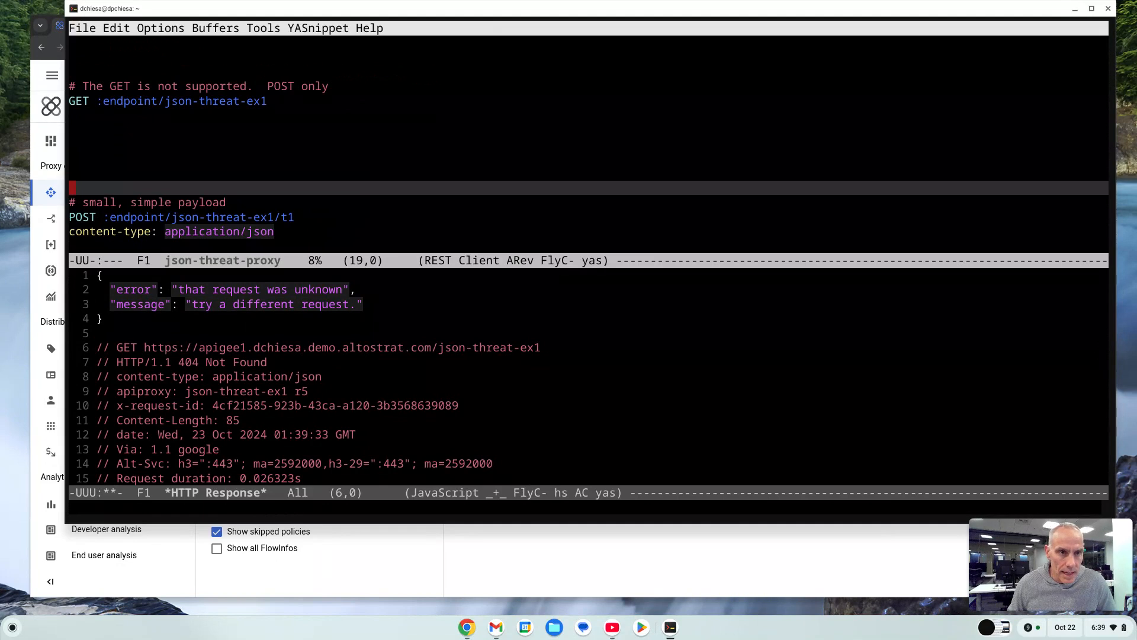
key("Up")
key("Up")
key("Up")
key("Up")
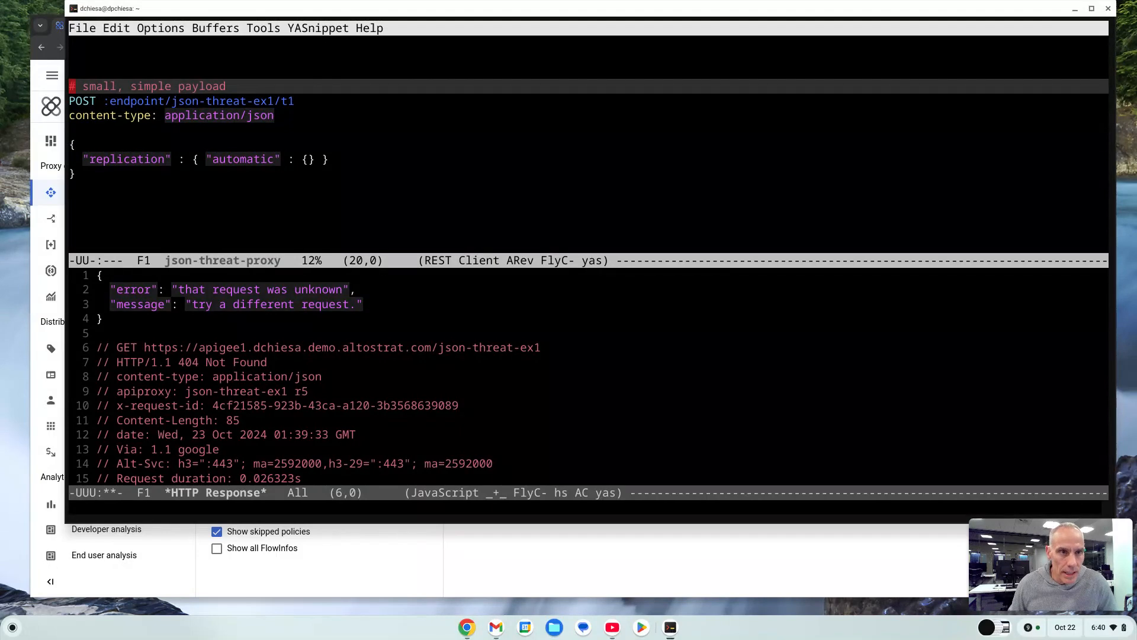
key("Down")
key("Right")
key("Right")
key("Right")
key("Right")
key("Right")
key("Right")
key("Right")
key("Right")
key("Right")
key("Right")
key("Right")
key("Right")
key("Right")
key("Right")
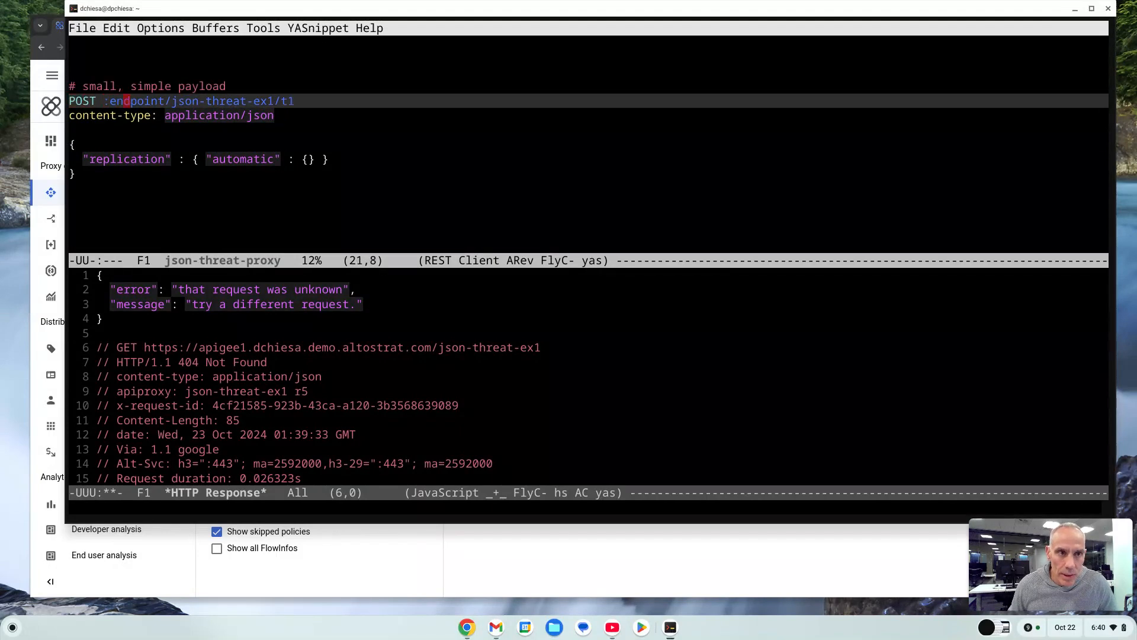
key("Right")
key("Right")
key("Right")
key("Right")
key("Right")
key("Right")
key("Right")
key("Right")
key("Right")
key("Right")
key("Right")
key("Right")
key("Down")
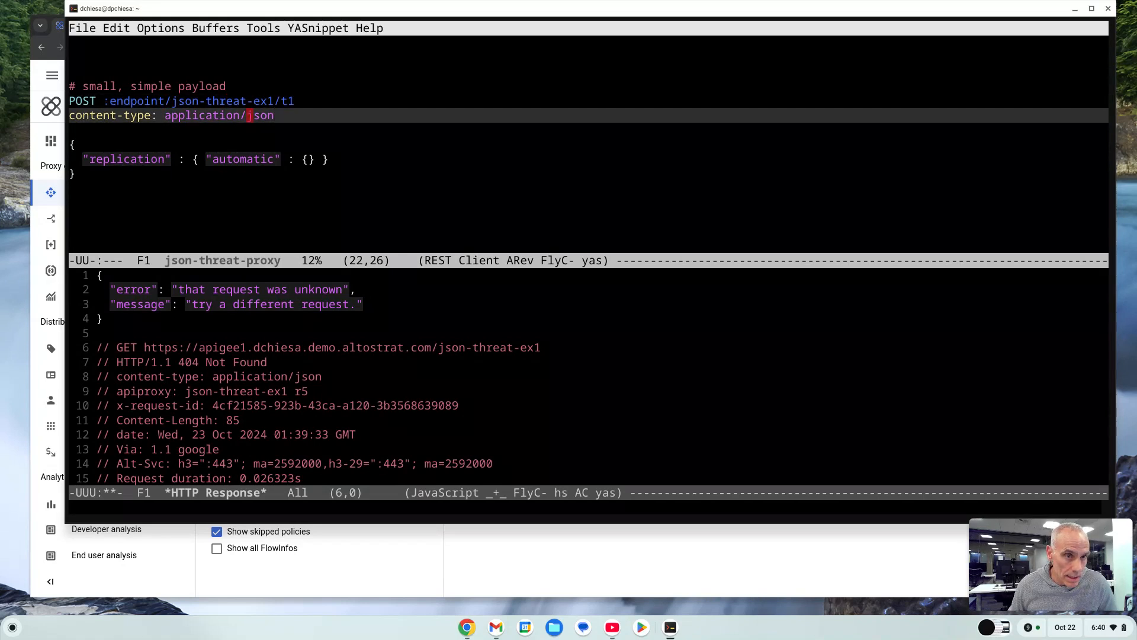
key("Up")
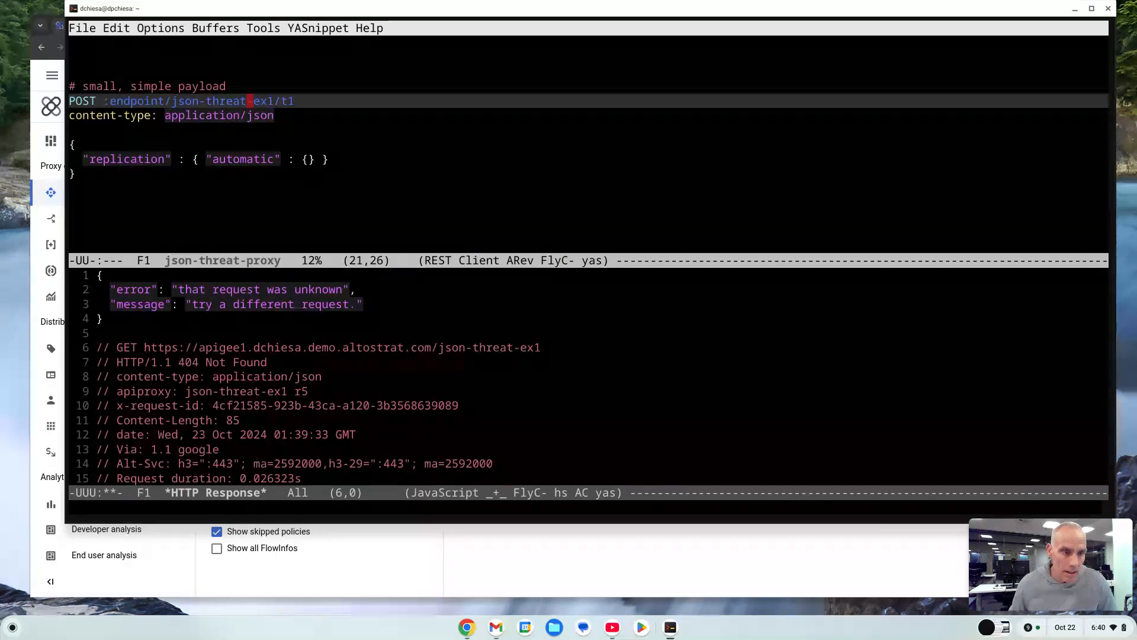
key("ctrl+x")
key("bar")
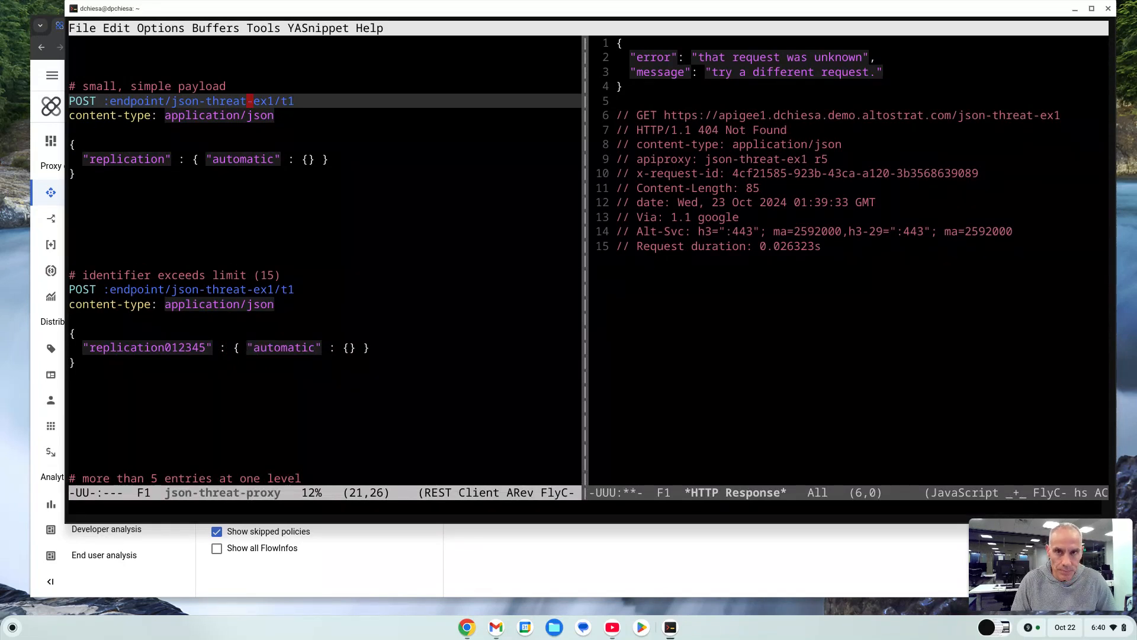
key("ctrl+c")
key("ctrl+c")
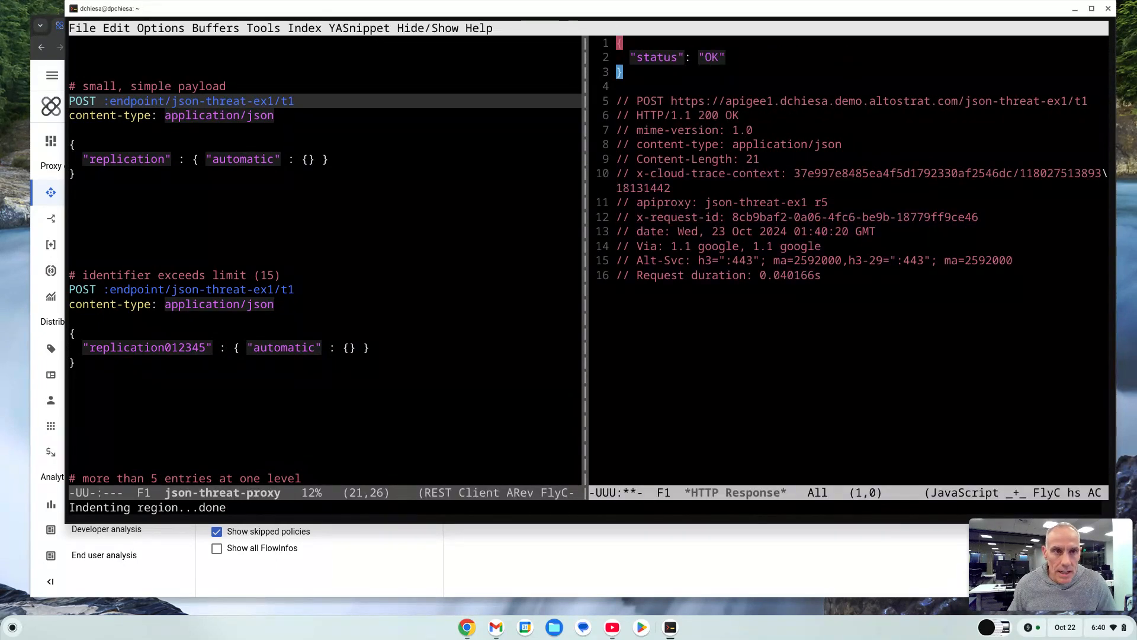
Examine the status line and body of the response to the small payload request.
key("Down")
key("Down")
key("Down")
key("Up")
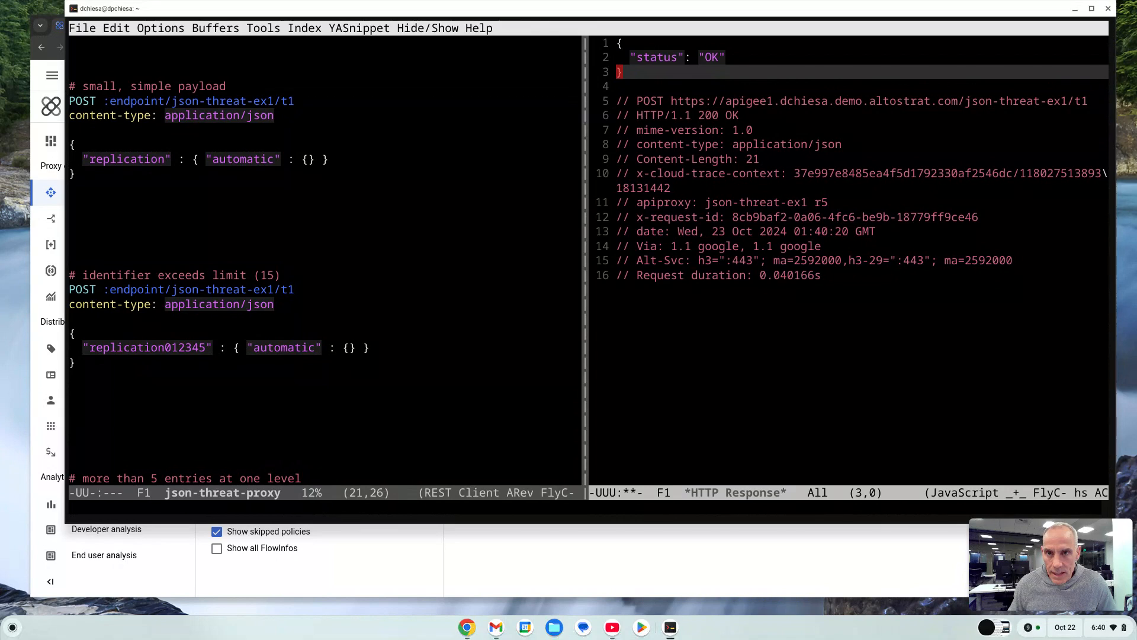
key("Down")
key("Down")
key("Down")
key("Right")
key("Right")
key("Right")
key("Right")
key("Right")
key("Right")
key("Right")
key("Right")
key("Right")
key("Right")
key("Right")
key("Right")
key("Right")
key("Right")
key("Right")
key("Right")
key("Right")
key("Right")
key("Right")
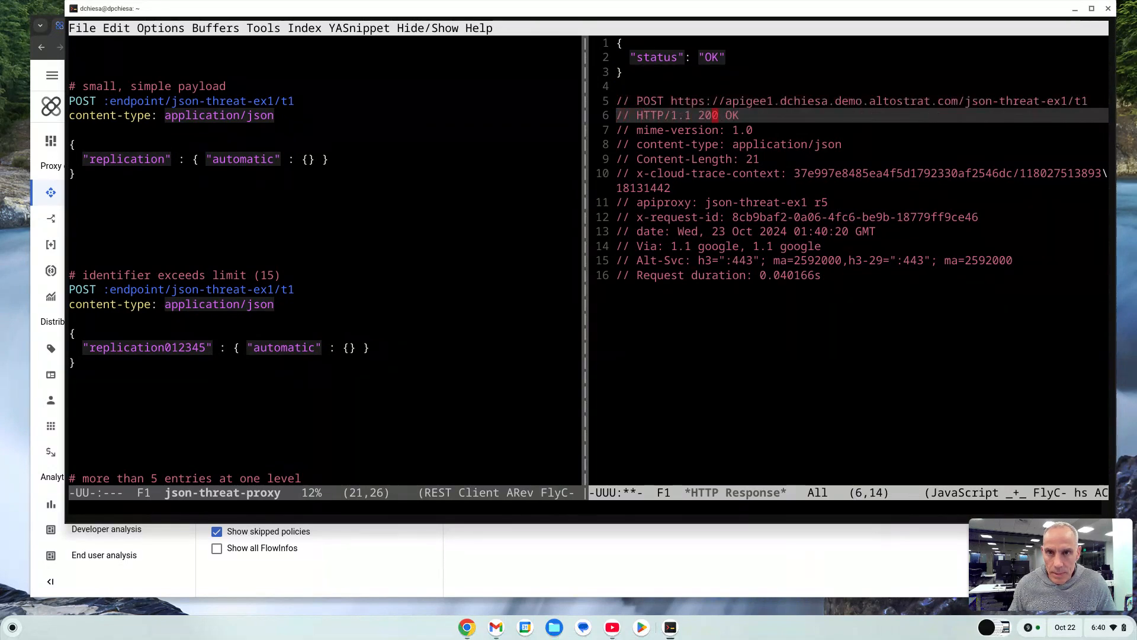
key("Left")
key("Up")
key("Up")
key("Up")
key("Up")
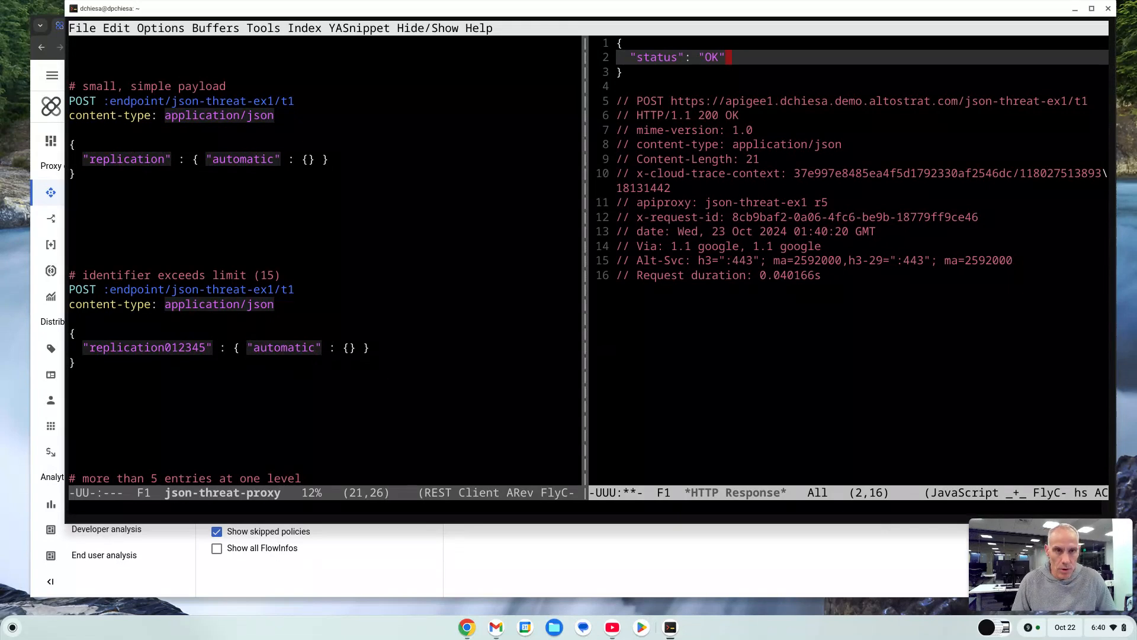
Send the 'identifier exceeds limit (15)' POST request with the long replication key to /t1.
key("ctrl+x")
key("o")
key("Down")
key("Down")
key("Down")
key("Down")
key("Down")
key("Down")
key("Down")
key("Down")
key("Down")
key("Down")
key("Down")
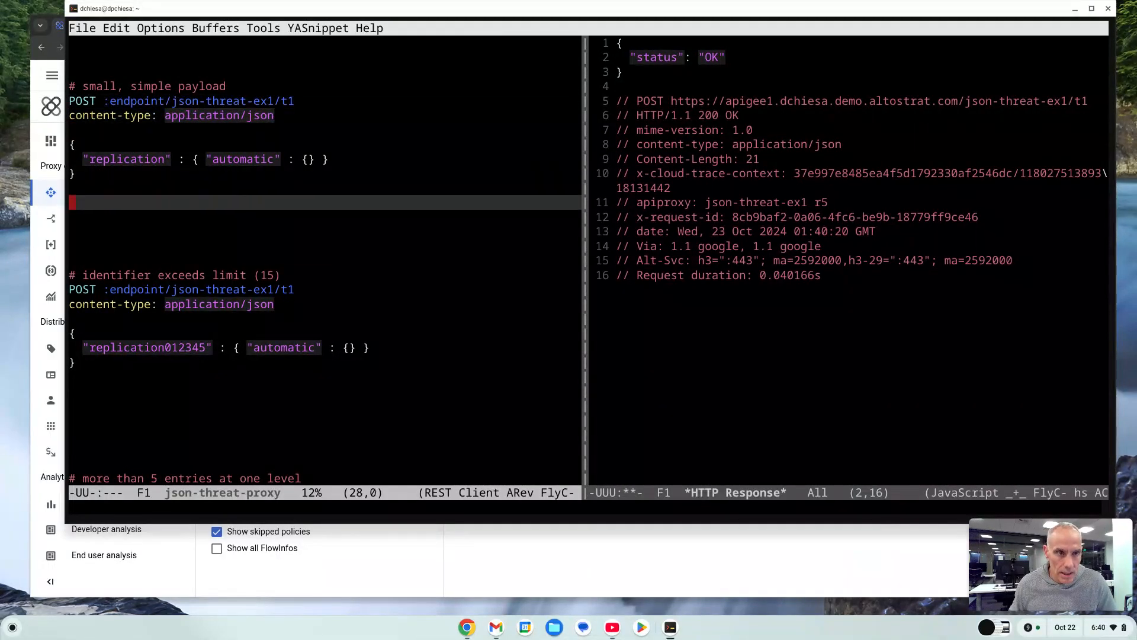
key("Down")
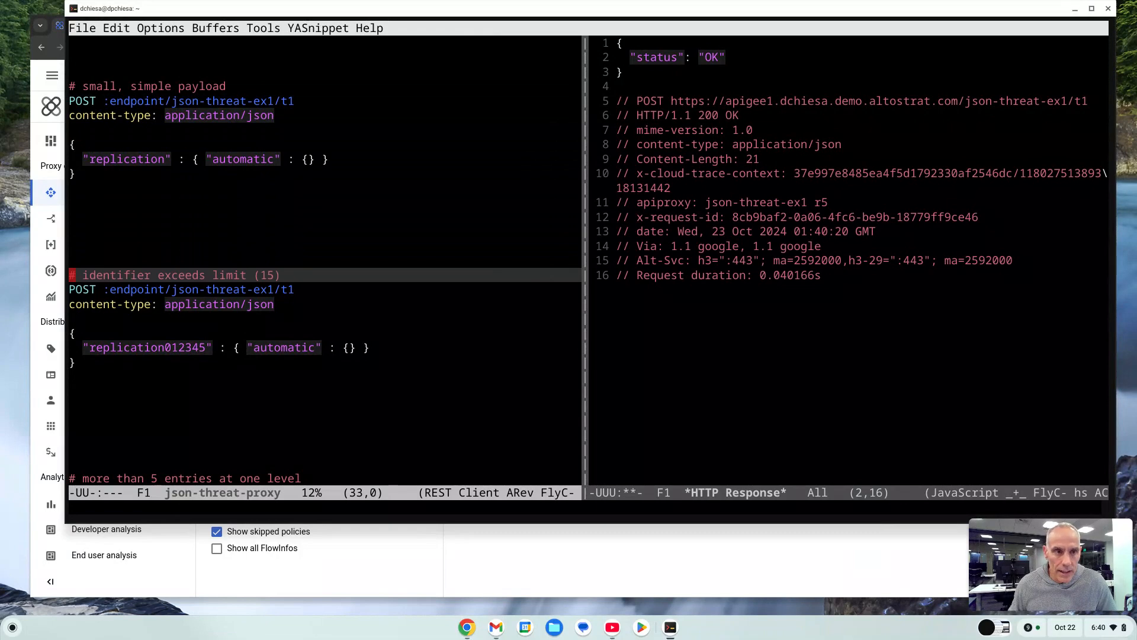
key("Right")
key("Right")
key("Right")
key("Right")
key("Right")
key("Right")
key("Right")
key("Right")
key("Right")
key("Right")
key("Right")
key("Right")
key("Right")
key("Right")
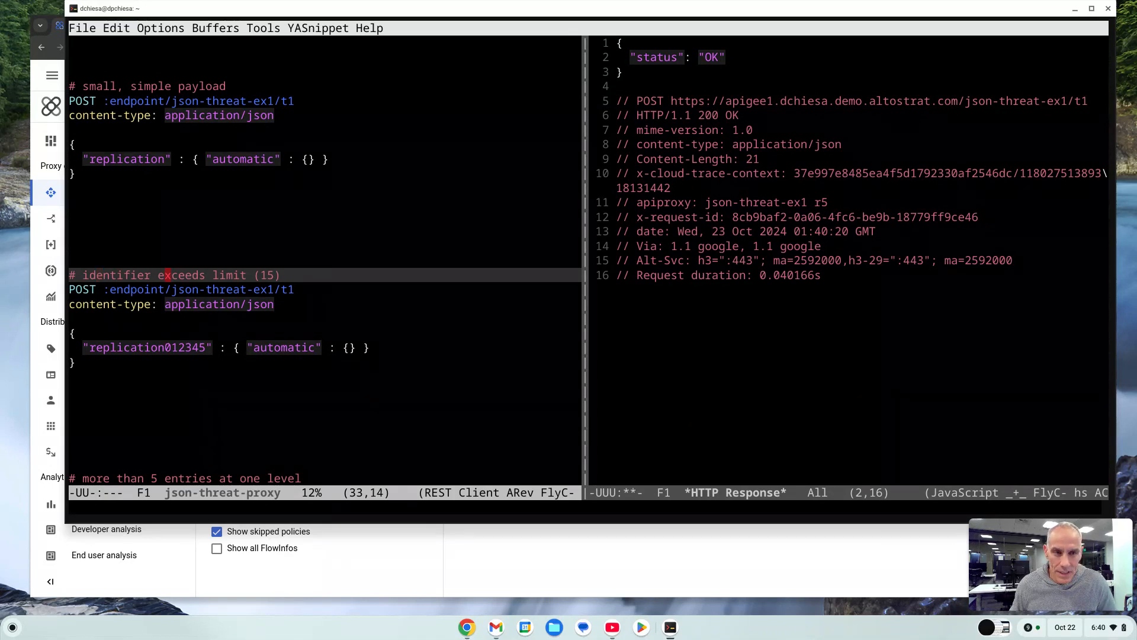
key("ctrl+c")
key("ctrl+c")
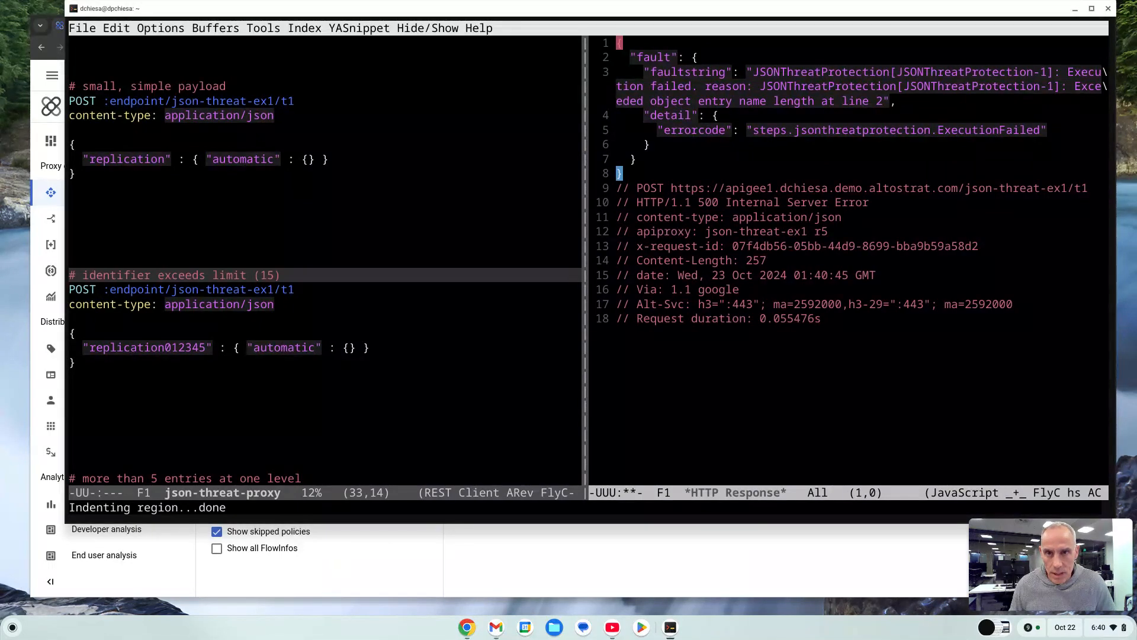
Read the fault string in the response to the long identifier request.
key("Down")
key("Down")
key("Down")
key("Down")
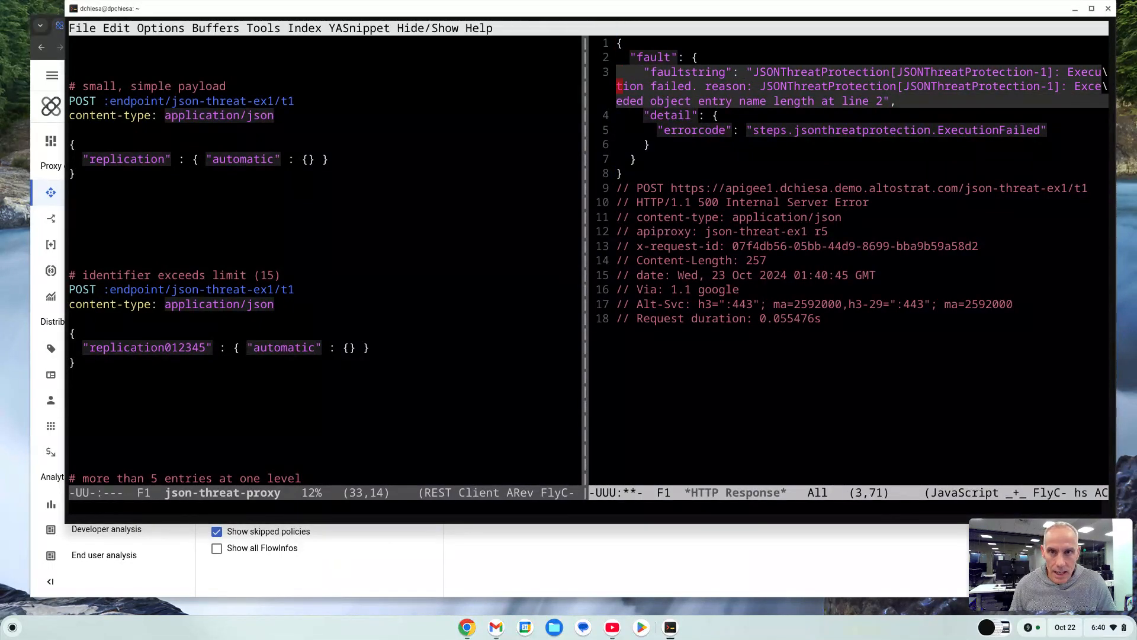
Send the 'more than 5 entries at one level' POST request to /t1.
key("ctrl+x")
key("o")
key("Down")
key("Down")
key("Down")
key("Down")
key("Down")
key("Down")
key("Down")
key("Down")
key("Down")
key("Down")
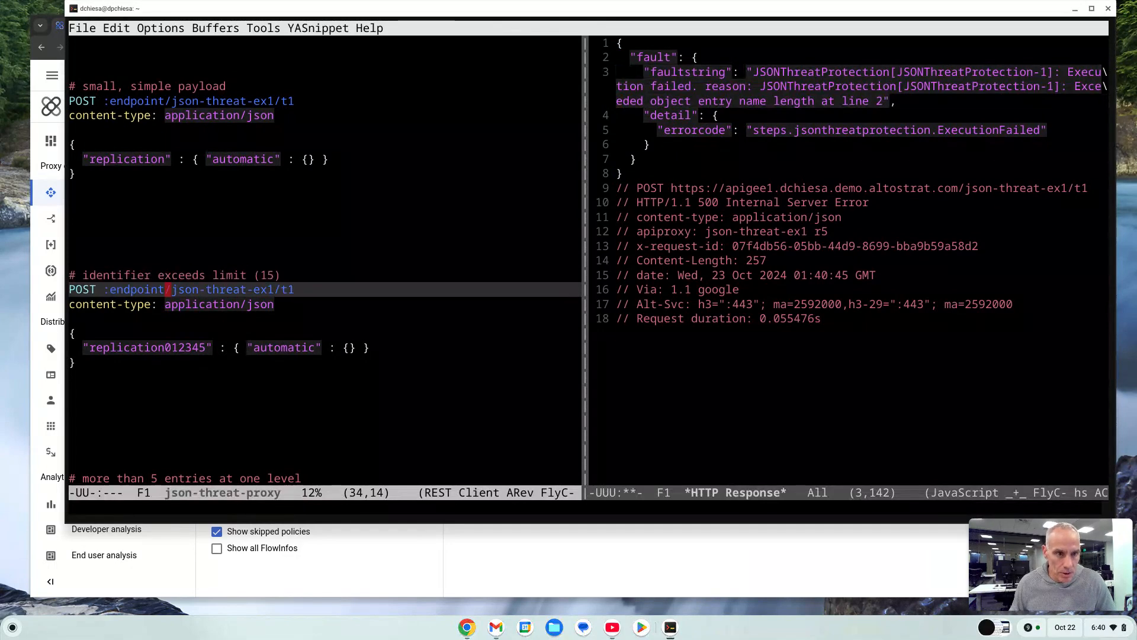
key("Down")
key("Down")
key("Down")
key("Down")
key("Down")
key("Down")
key("Down")
key("Down")
key("Down")
key("Down")
key("Down")
key("Up")
key("Up")
key("Up")
key("Up")
key("Up")
key("Up")
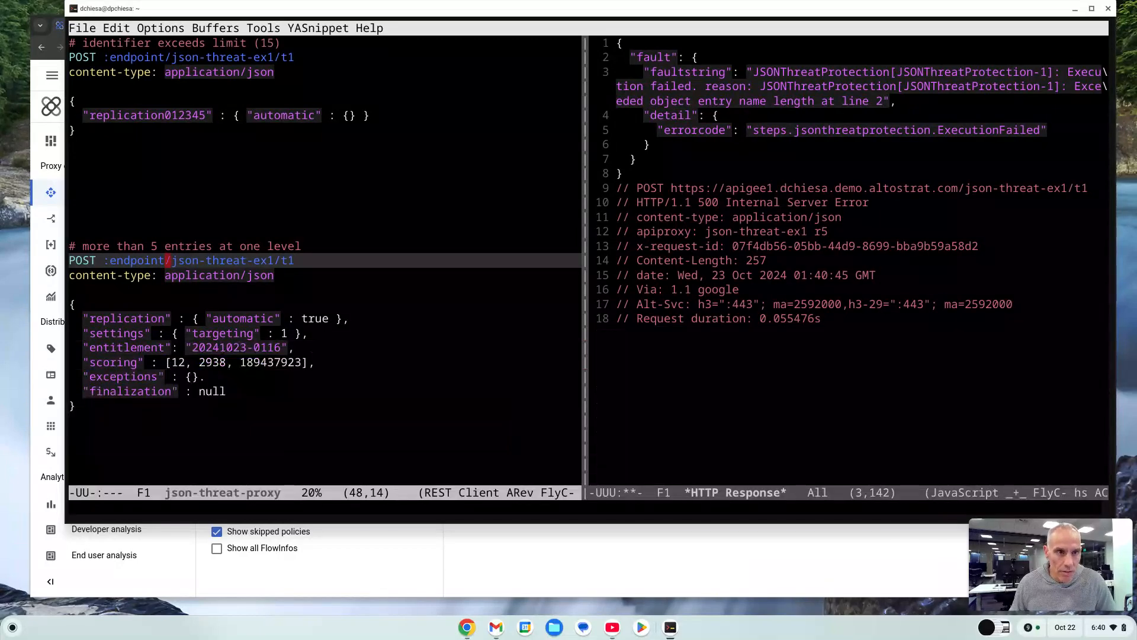
key("Up")
key("ctrl+c")
key("ctrl+c")
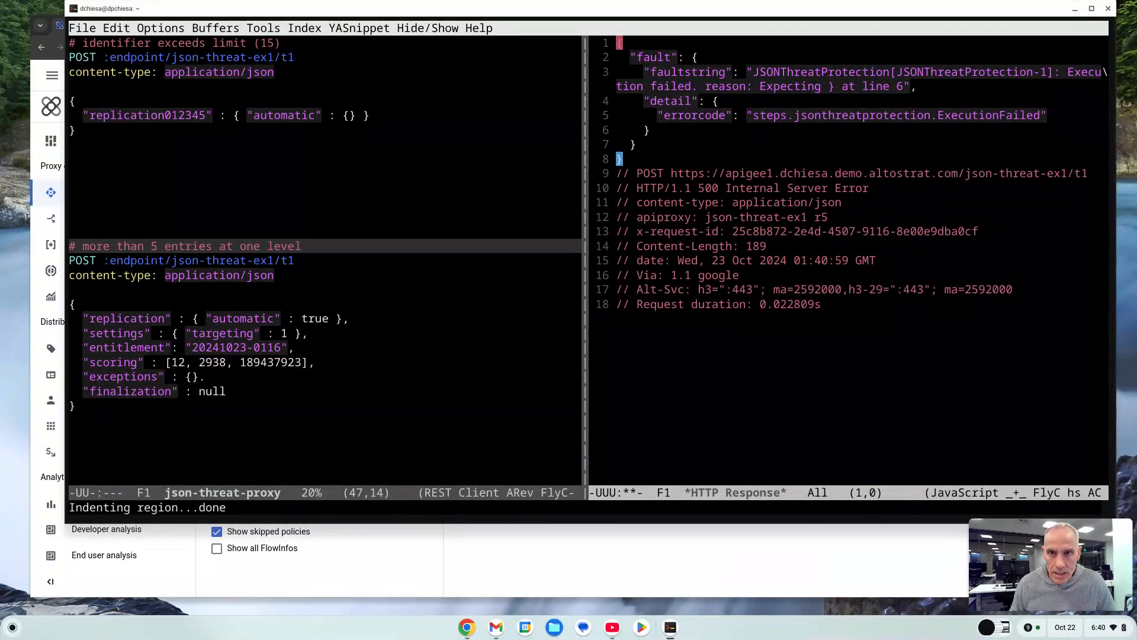
Read the fault string and error code returned for the many-entries request.
key("Down")
key("Down")
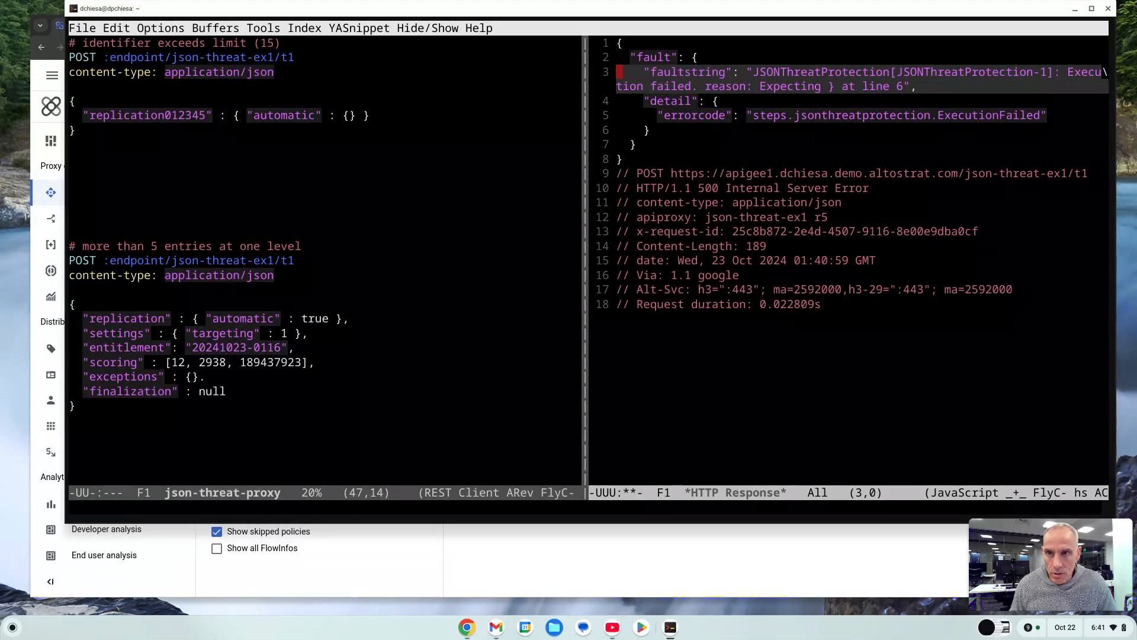
key("Down")
key("Down")
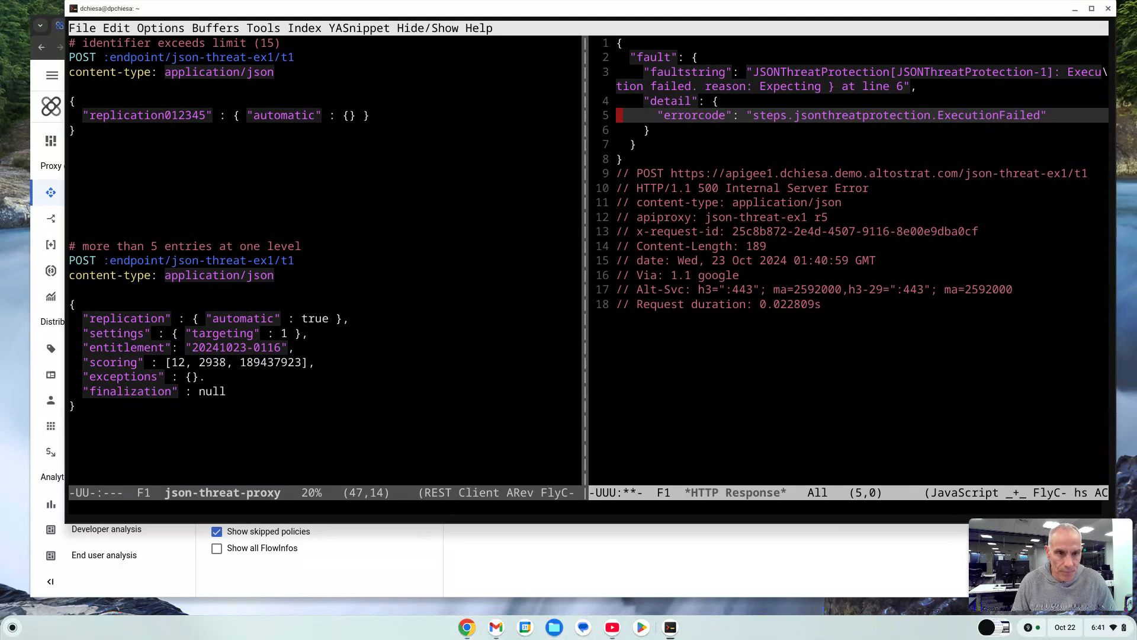
Send the 'container depth greater than 4' POST request with the deeply nested payload to /t1.
key("ctrl+x")
key("o")
key("Down")
key("Down")
key("Down")
key("Down")
key("Down")
key("Down")
key("Down")
key("Down")
key("Down")
key("Down")
key("Down")
key("Down")
key("Down")
key("Down")
key("Down")
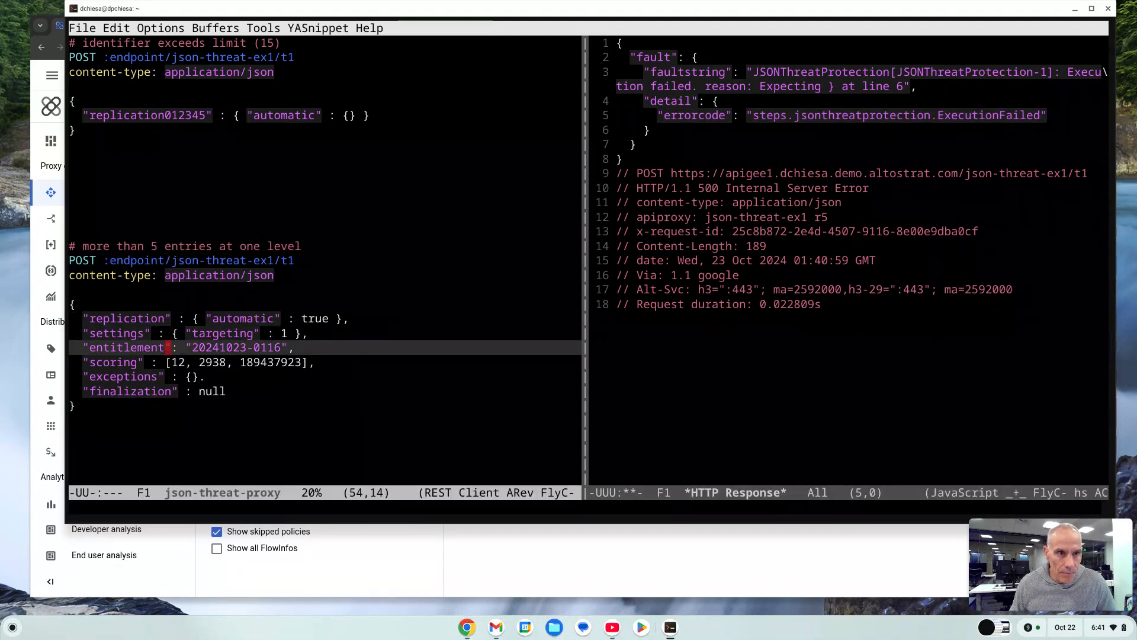
key("Down")
key("Down")
key("Down")
key("Down")
key("Down")
key("Down")
key("Down")
key("Down")
key("Down")
key("Down")
key("Down")
key("Down")
key("Down")
key("Down")
key("Down")
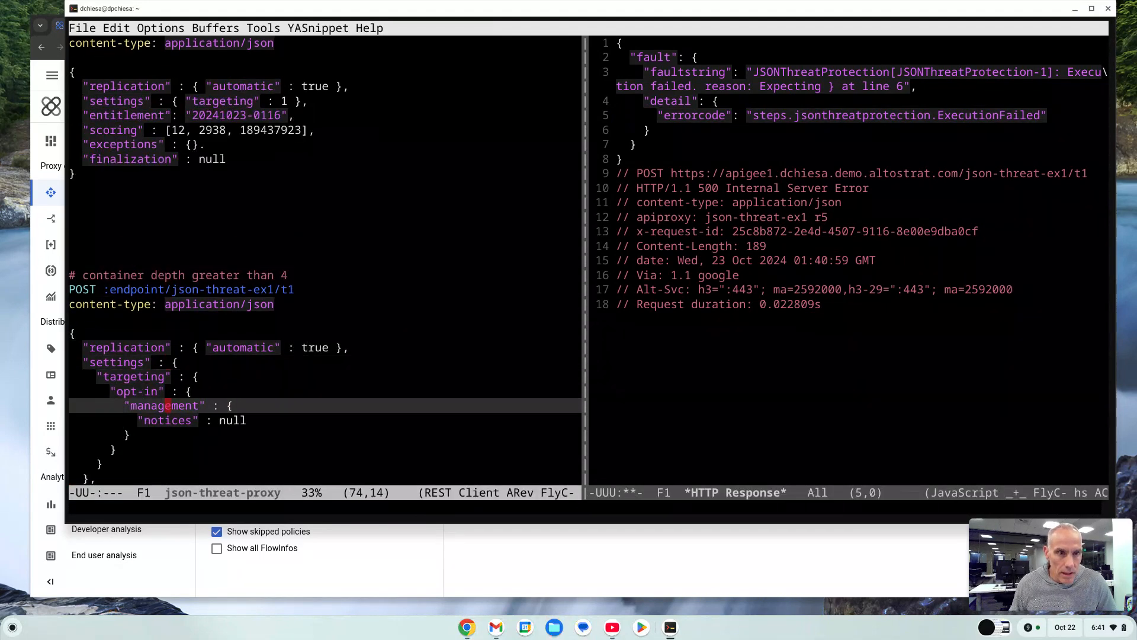
key("Down")
key("Down")
key("Down")
key("Up")
key("Up")
key("Up")
key("Up")
key("Up")
key("Up")
key("Up")
key("Up")
key("Up")
key("Up")
key("Up")
key("Up")
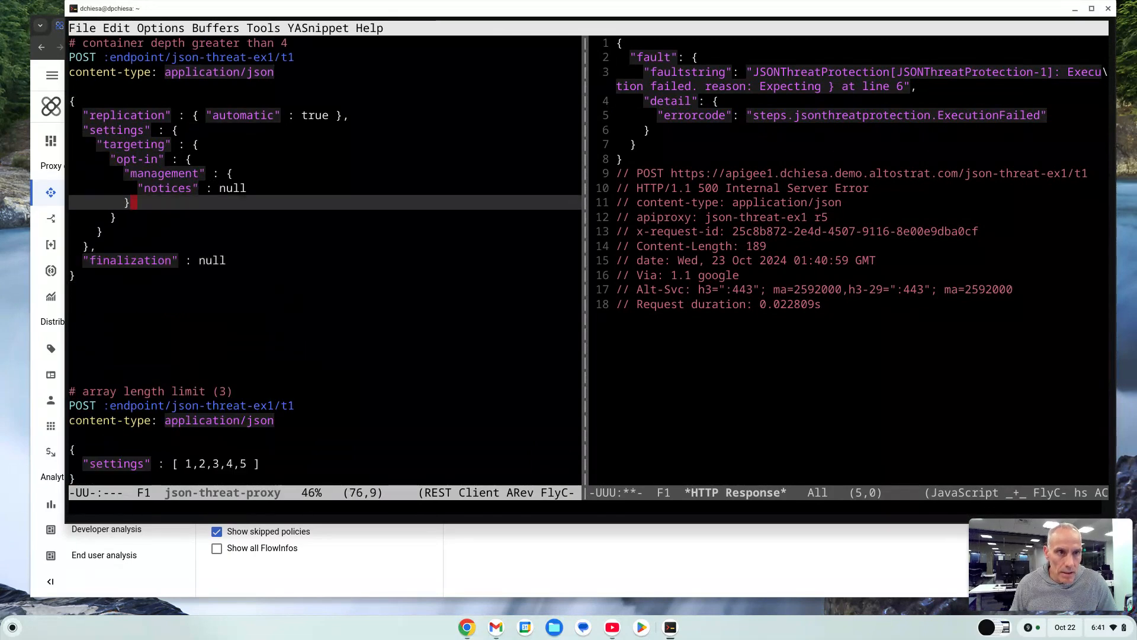
key("Up")
key("Up")
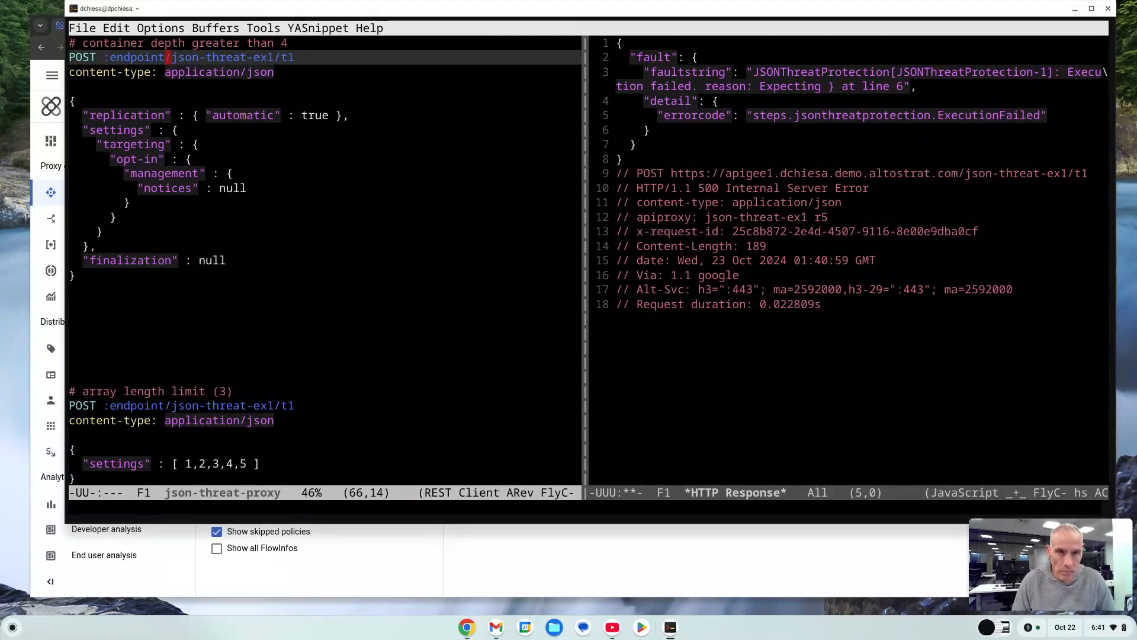
key("ctrl+c")
key("ctrl+v")
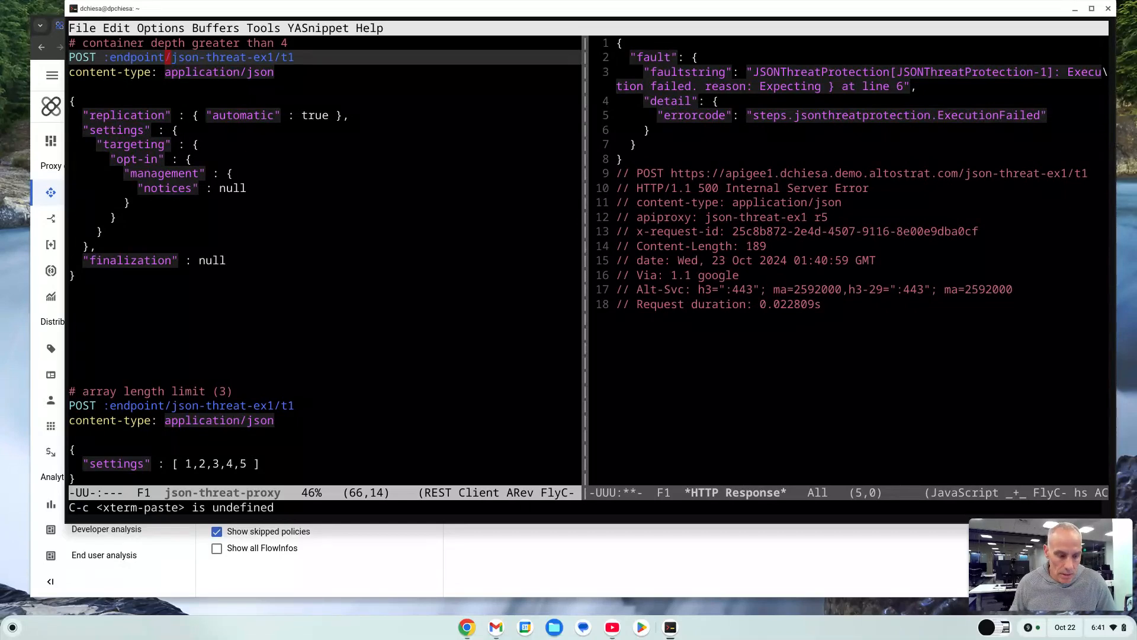
key("ctrl+c")
key("ctrl+c")
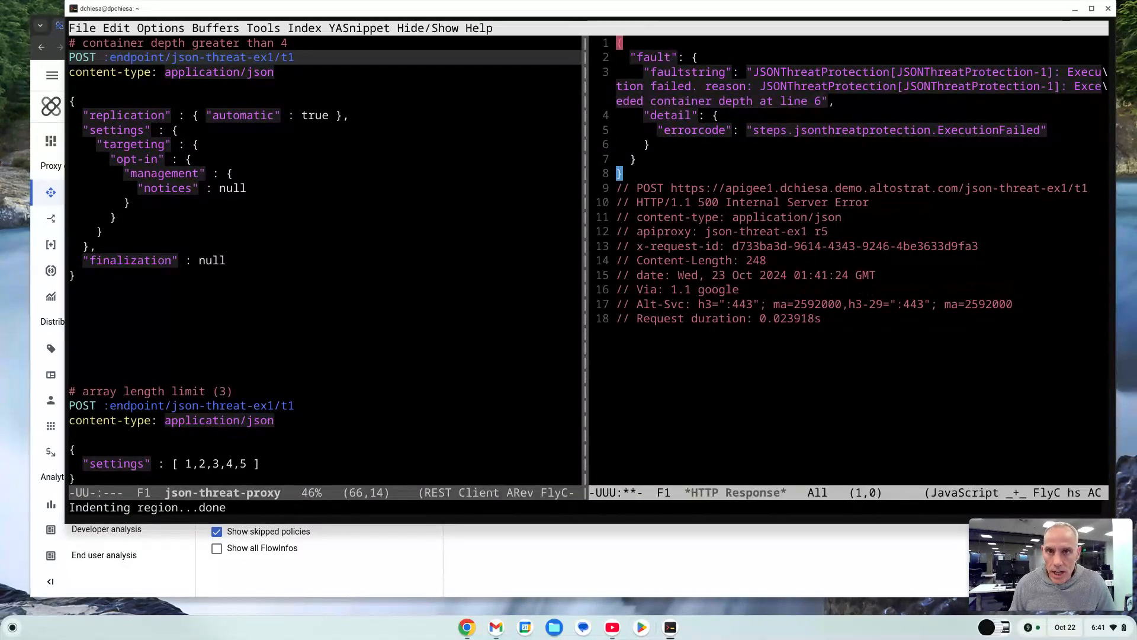
Read the fault string returned for the nested container depth request.
key("ctrl+x")
key("o")
key("Down")
key("Down")
key("Down")
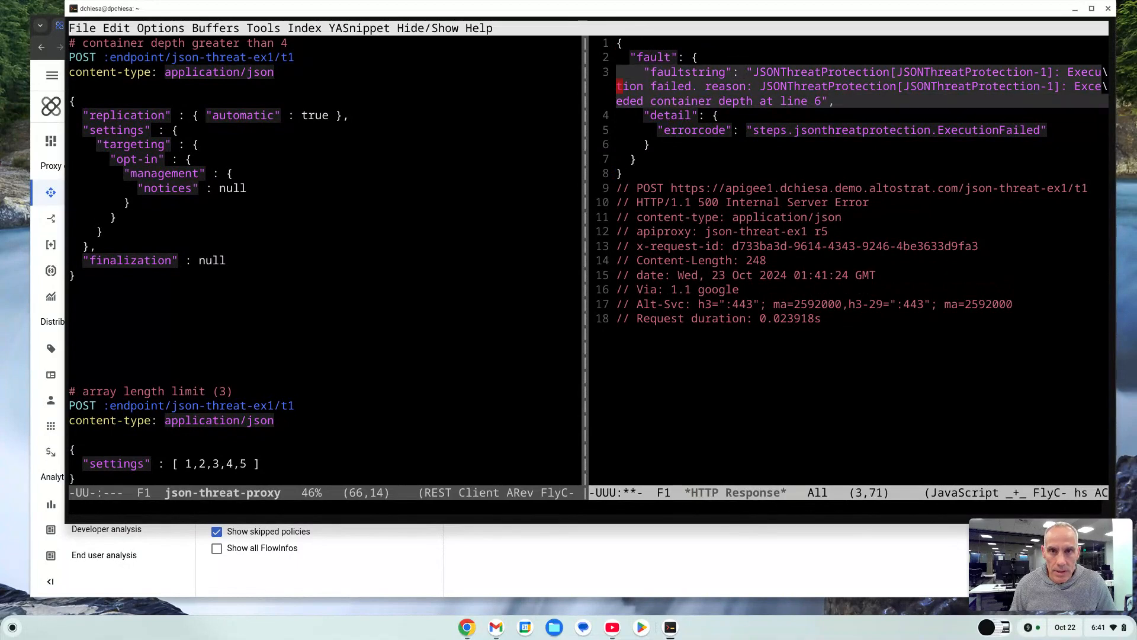
key("Down")
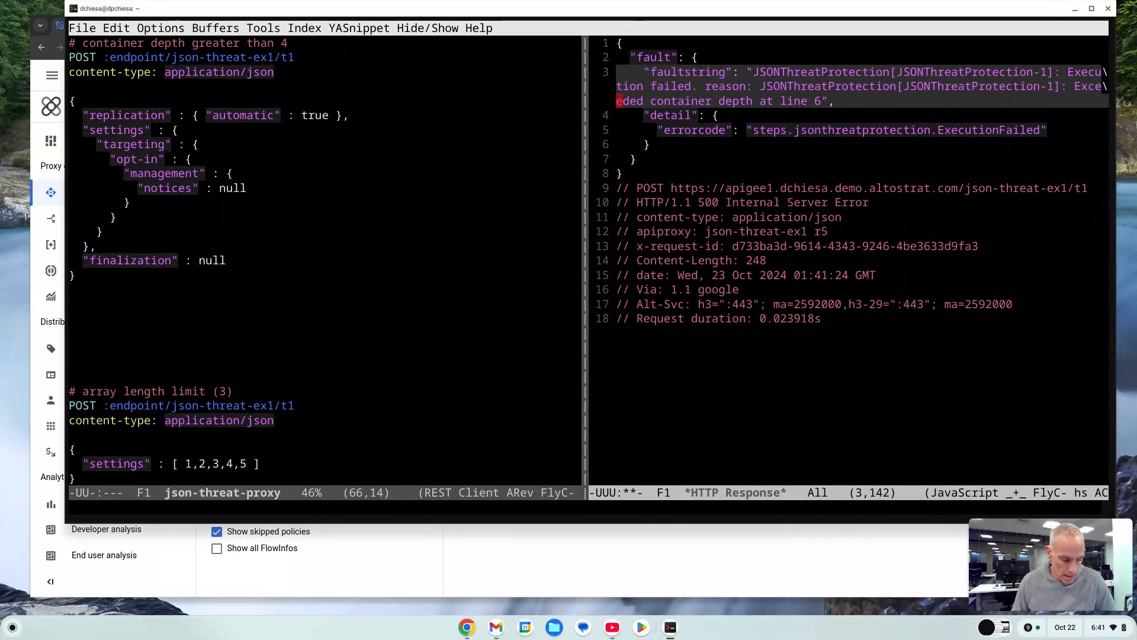
Send the 'array length limit (3)' POST request with the five-element settings array to /t1.
key("ctrl+x")
key("o")
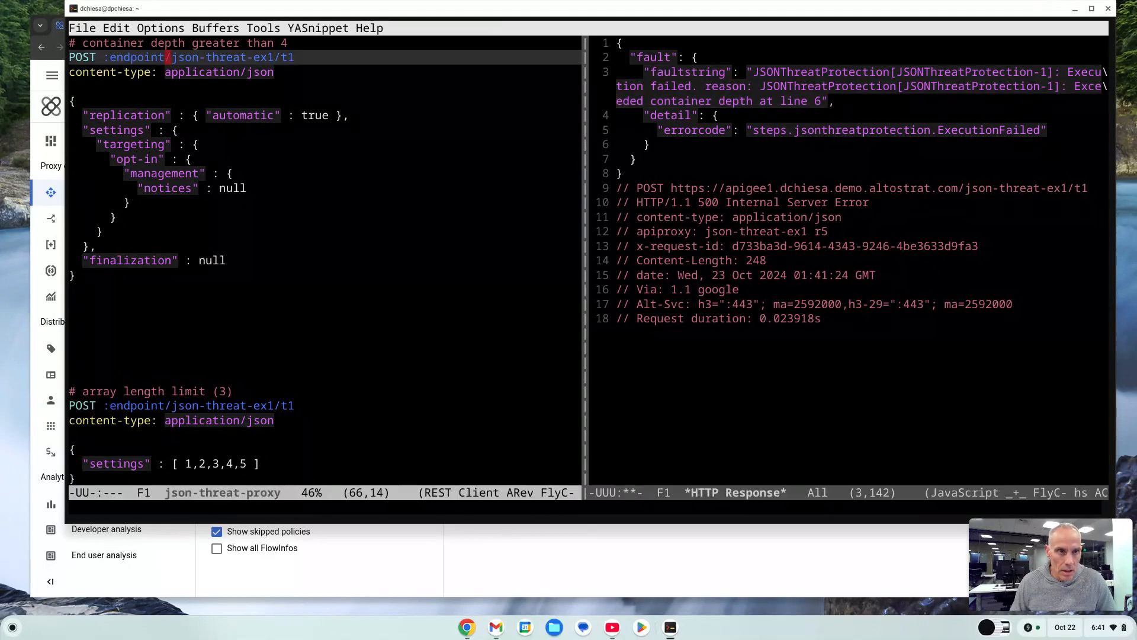
key("Down")
key("Down")
key("Down")
key("Down")
key("Down")
key("Down")
key("Down")
key("Down")
key("Down")
key("Down")
key("Down")
key("Down")
key("Down")
key("Down")
key("Down")
key("Down")
key("Down")
key("Down")
key("Down")
key("Down")
key("Down")
key("Down")
key("Down")
key("Down")
key("Down")
key("Down")
key("Down")
key("Down")
key("Down")
key("Down")
key("Down")
key("Down")
key("Down")
key("Down")
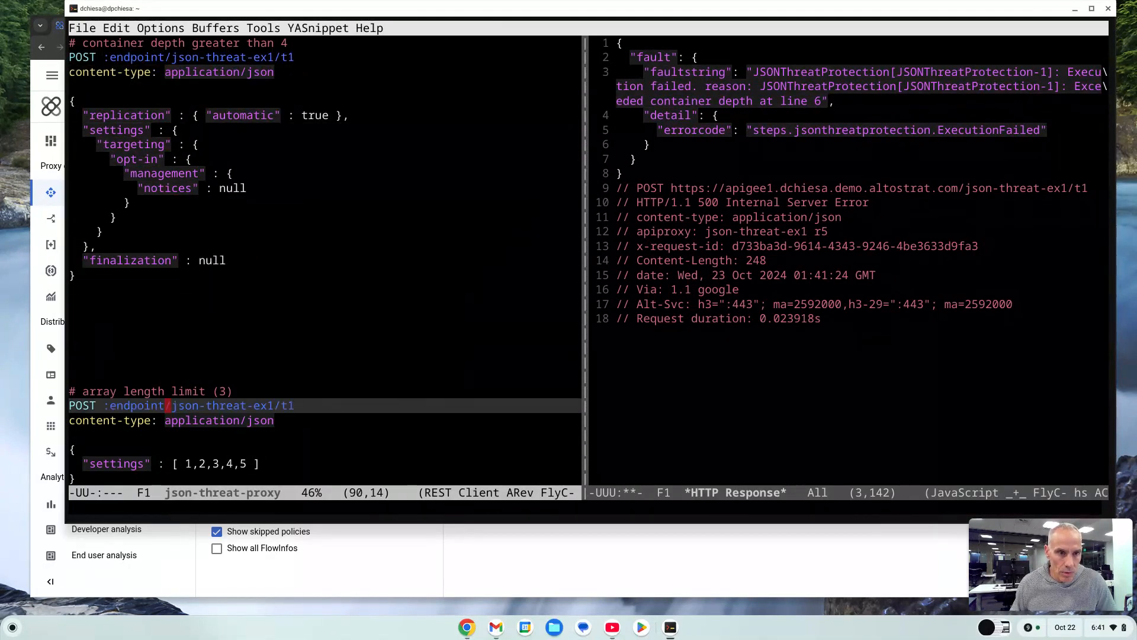
key("Up")
key("Up")
key("Up")
key("Up")
key("Up")
key("Up")
key("Up")
key("Up")
key("Up")
key("Up")
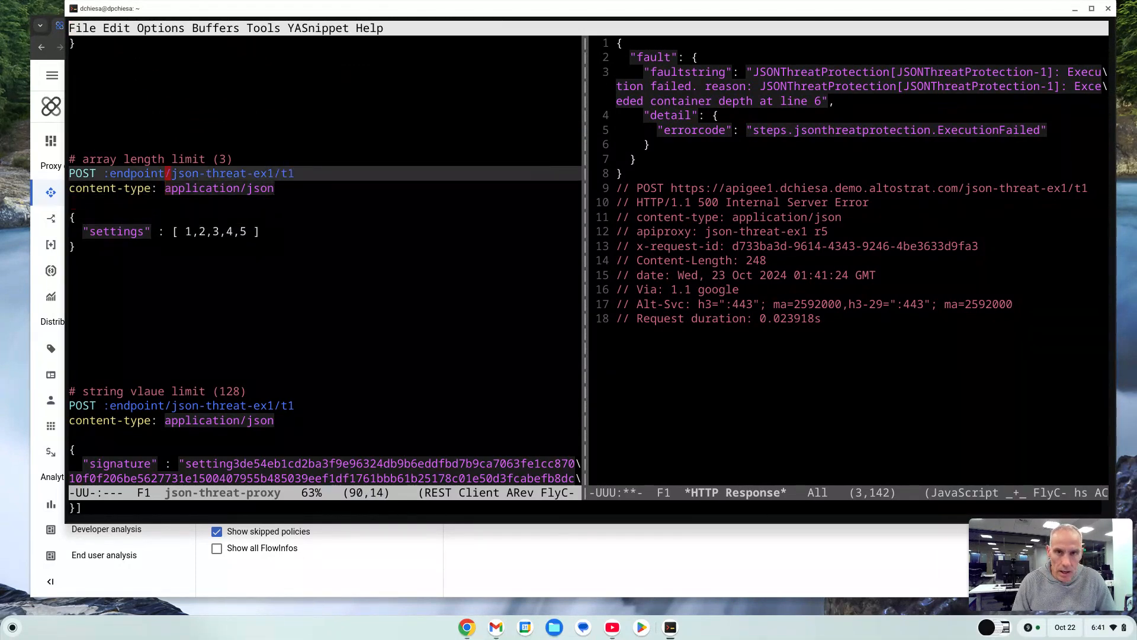
key("ctrl+c")
key("ctrl+c")
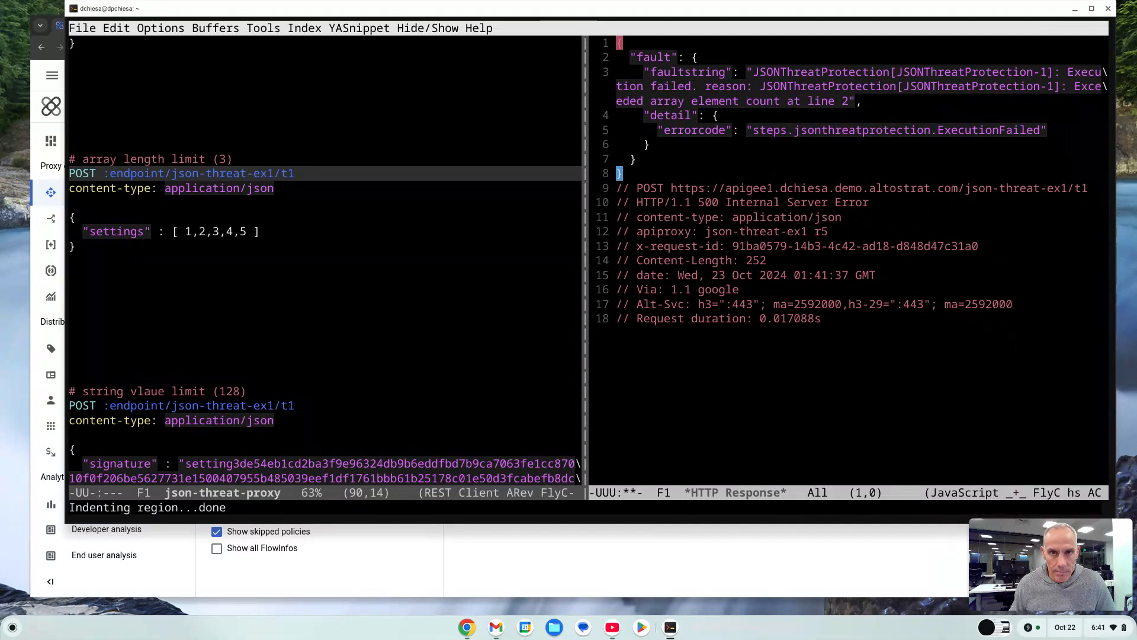
Read the fault string returned for the array length request.
key("ctrl+x")
key("o")
key("Down")
key("Down")
key("Down")
key("Down")
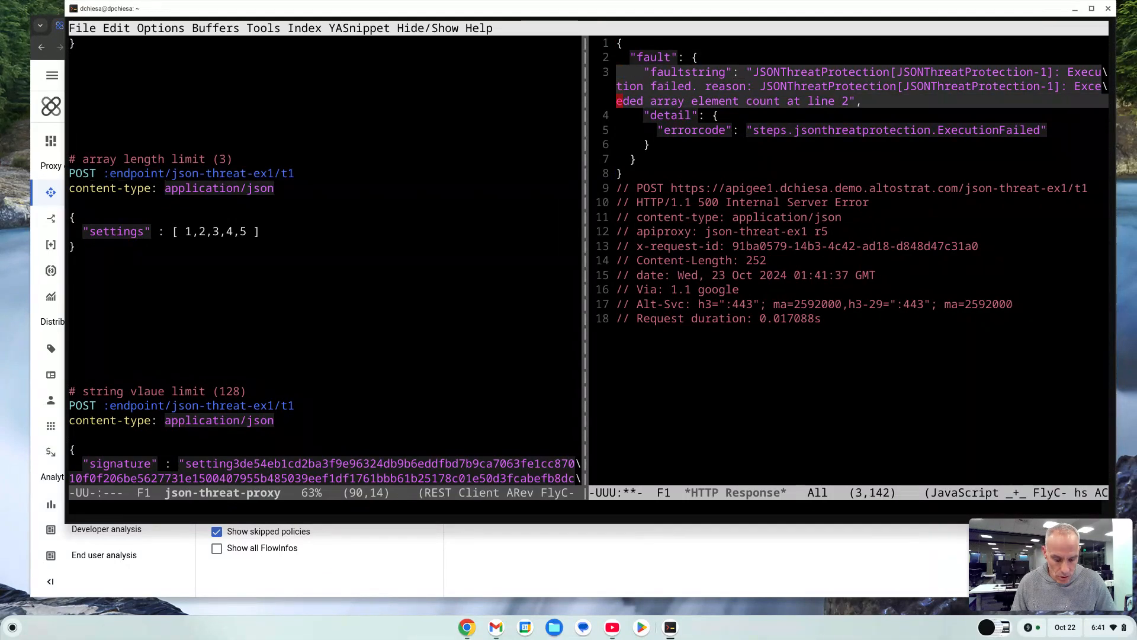
Correct the 'vlaue' typo to 'value' in the string value limit comment and send that POST request to /t1.
key("ctrl+x")
key("o")
key("Down")
key("Down")
key("Down")
key("Down")
key("Down")
key("Down")
key("Down")
key("Down")
key("Down")
key("Down")
key("Down")
key("Down")
key("Down")
key("Down")
key("Down")
key("Down")
key("Down")
key("Down")
key("Down")
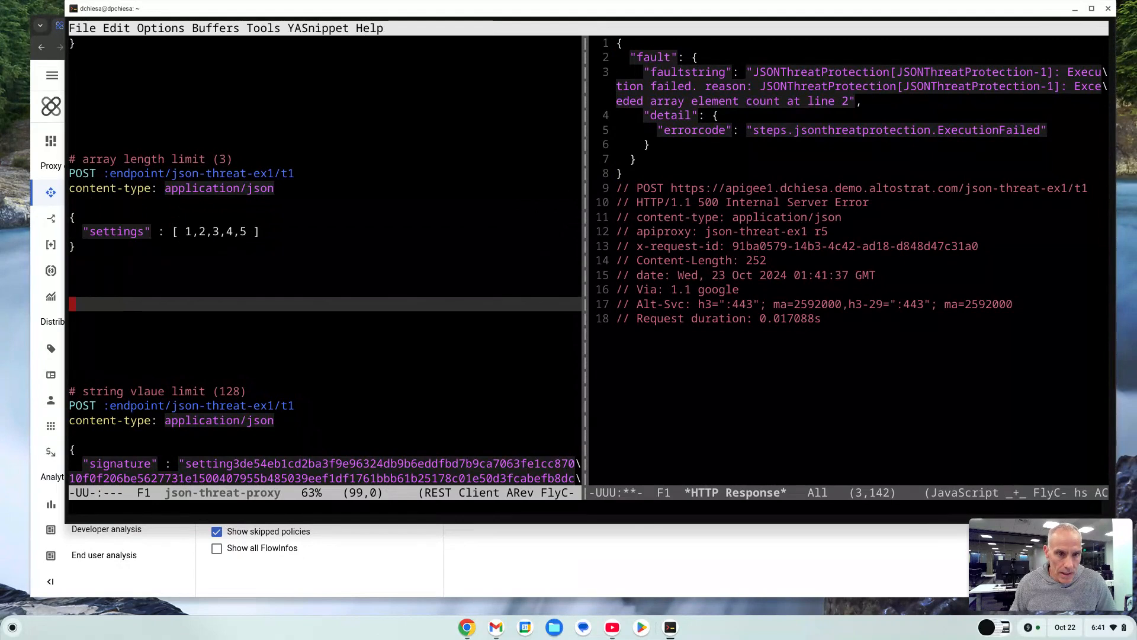
key("Down")
key("Down")
key("Down")
key("Down")
key("Up")
key("Up")
key("Up")
key("Up")
key("Up")
key("Up")
key("Up")
key("Up")
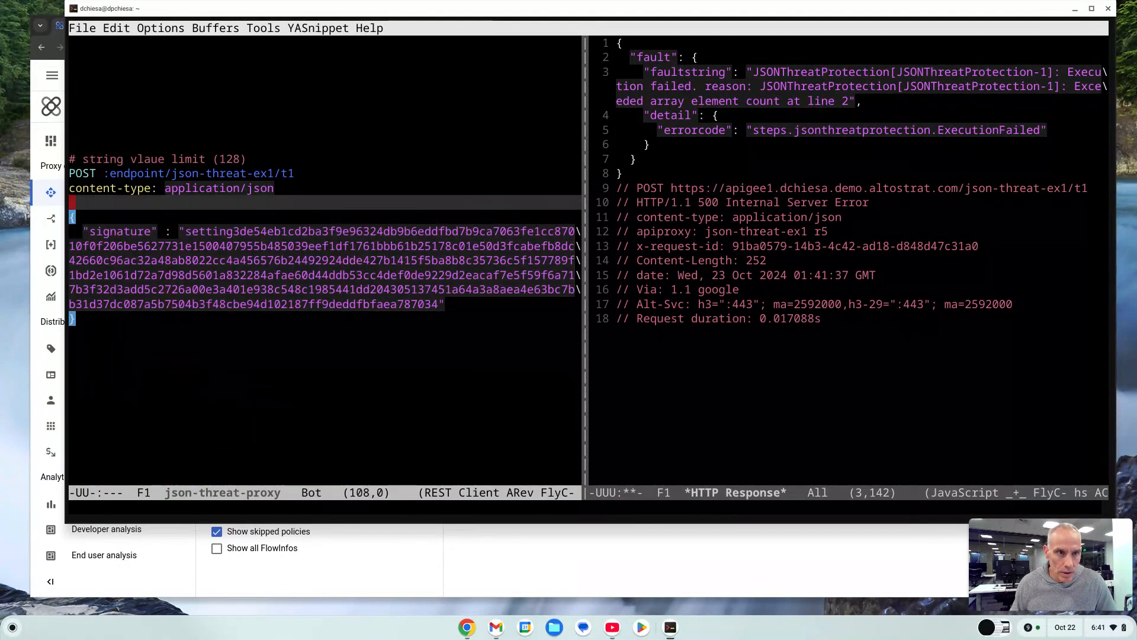
key("Down")
key("Right")
key("Right")
key("Right")
key("Right")
key("Right")
key("Right")
key("Right")
key("Right")
key("Right")
key("Right")
key("Right")
key("Right")
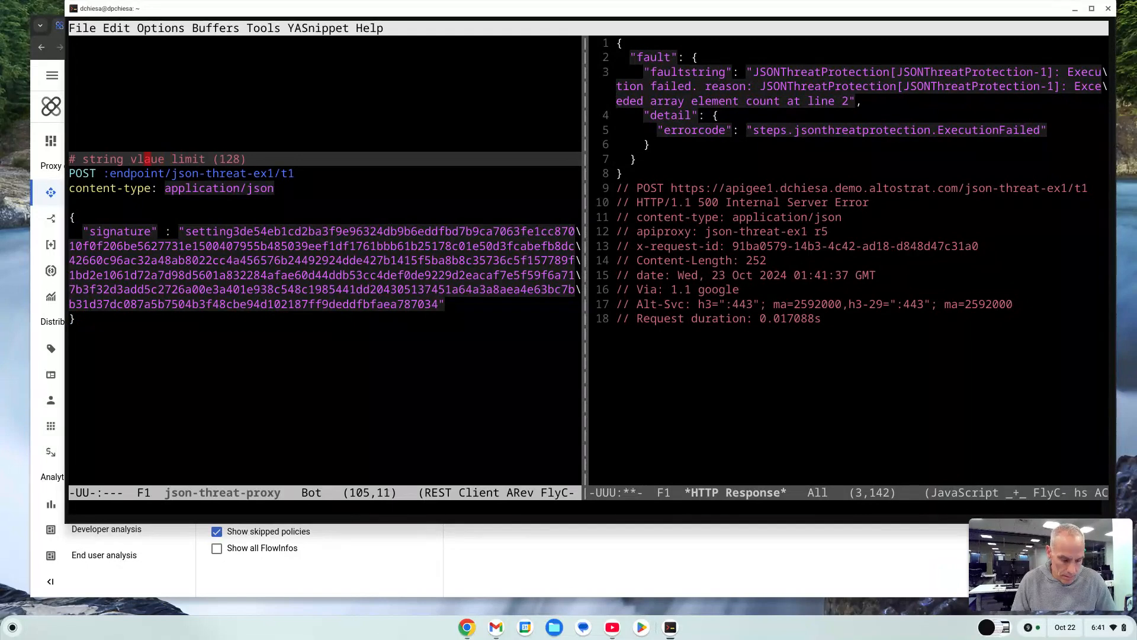
key("ctrl+t")
key("Down")
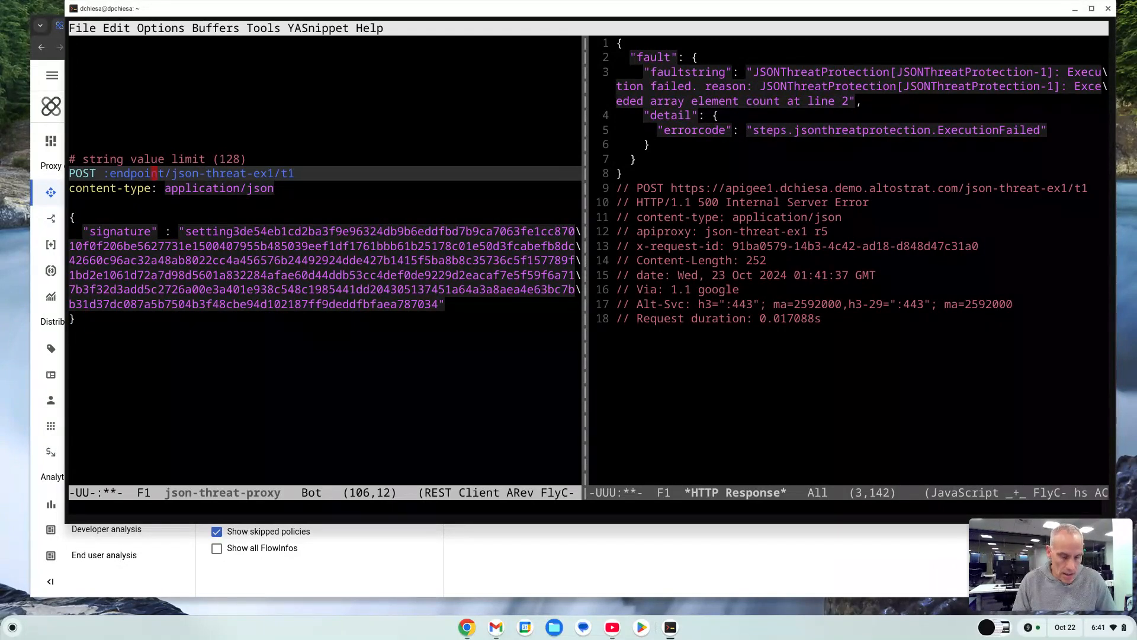
key("ctrl+c")
key("ctrl+c")
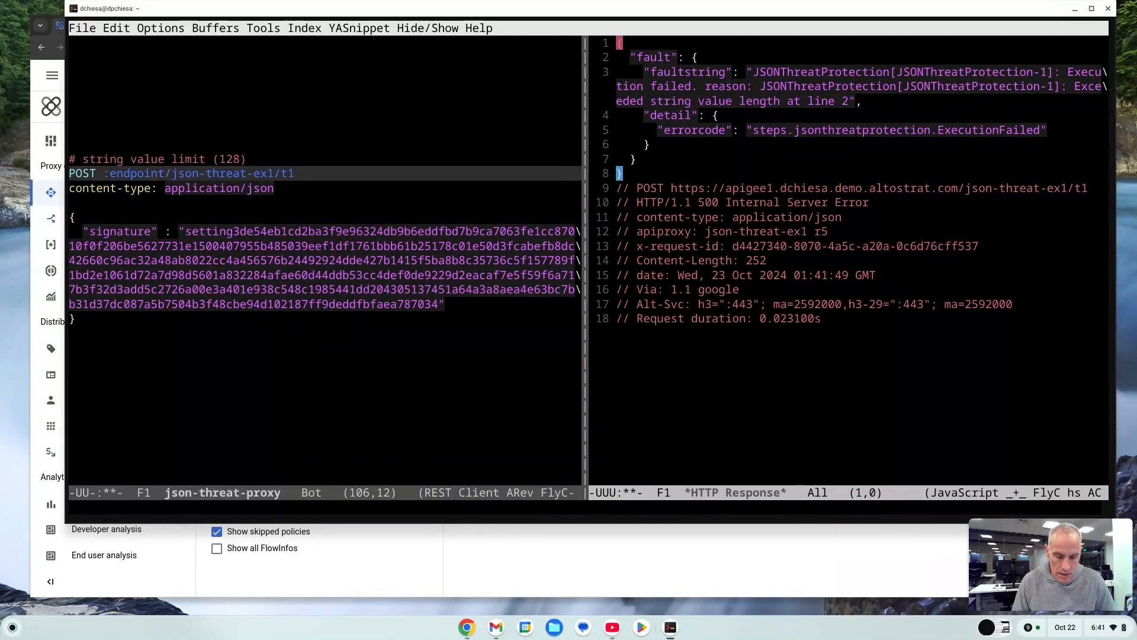
Read the fault string returned for the string value length request.
key("ctrl+x")
key("o")
key("Down")
key("Down")
key("Down")
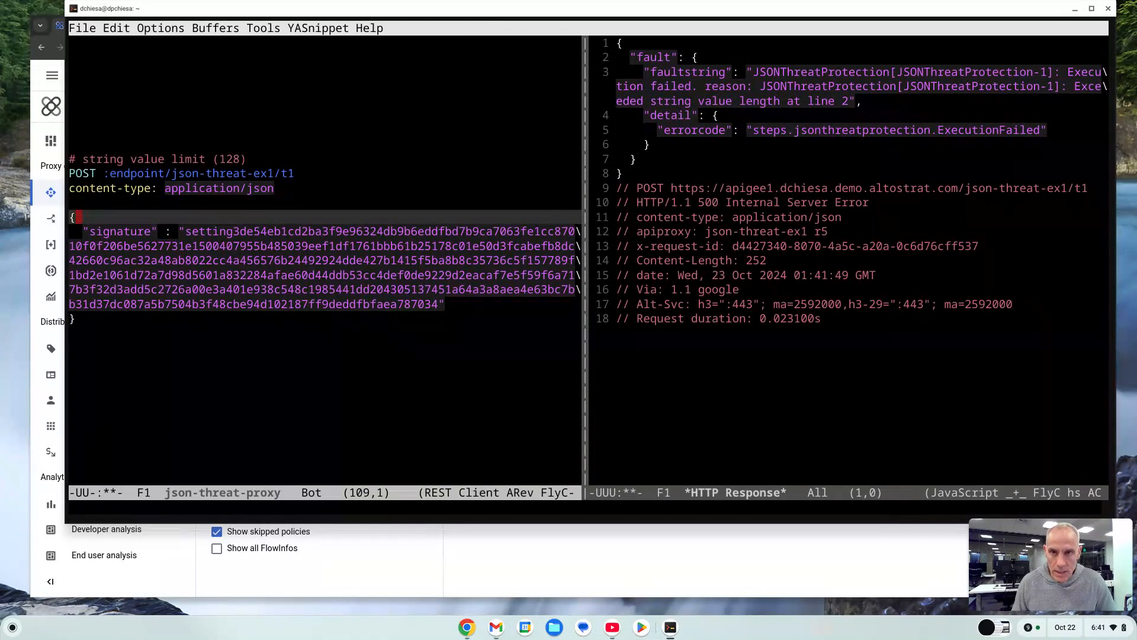
key("ctrl+x")
key("o")
key("Down")
key("Down")
key("Down")
key("Up")
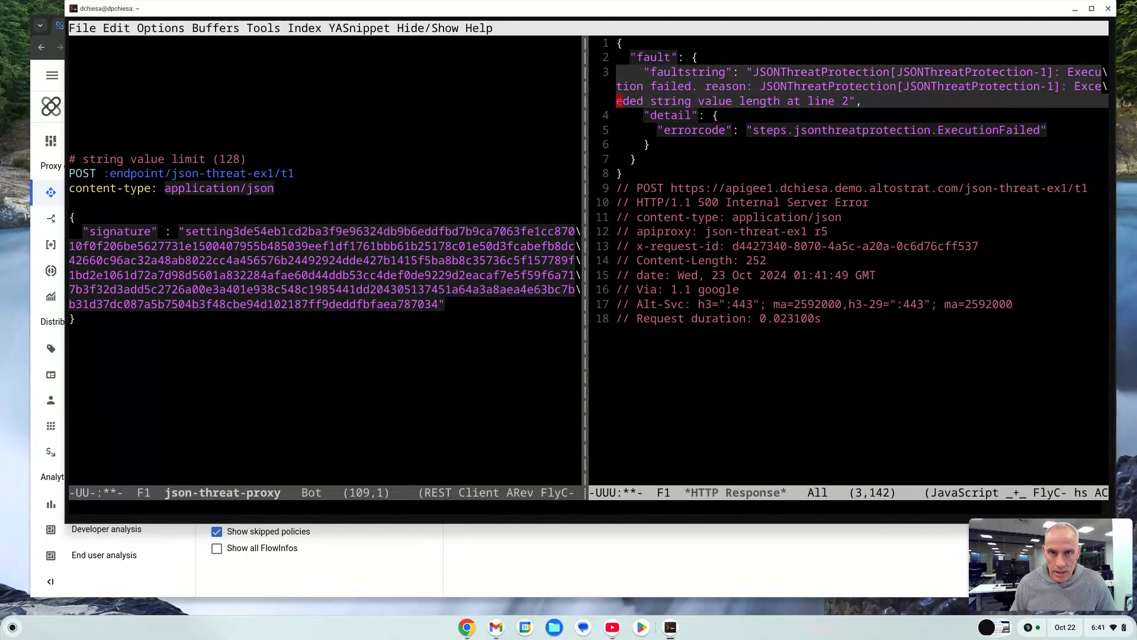
Examine the faultstring and errorcode fields of the fault response in detail.
key("ctrl+x")
key("o")
key("Up")
key("Up")
key("Up")
key("Up")
key("Up")
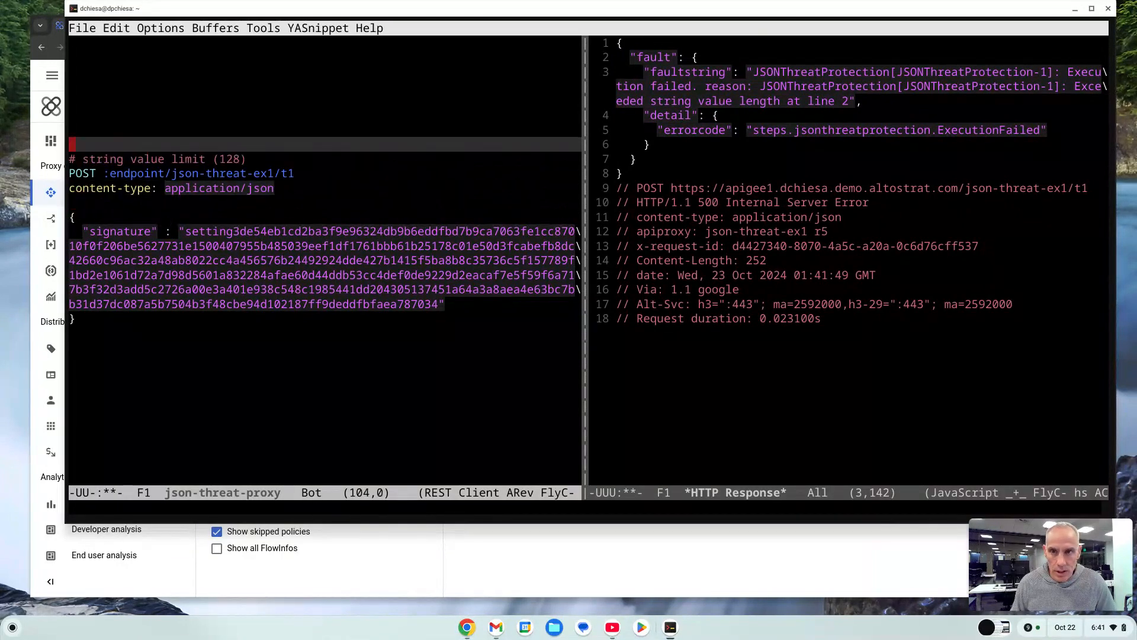
key("Up")
key("Up")
key("Up")
key("Up")
key("Up")
key("Up")
key("Up")
key("Up")
key("Up")
key("Up")
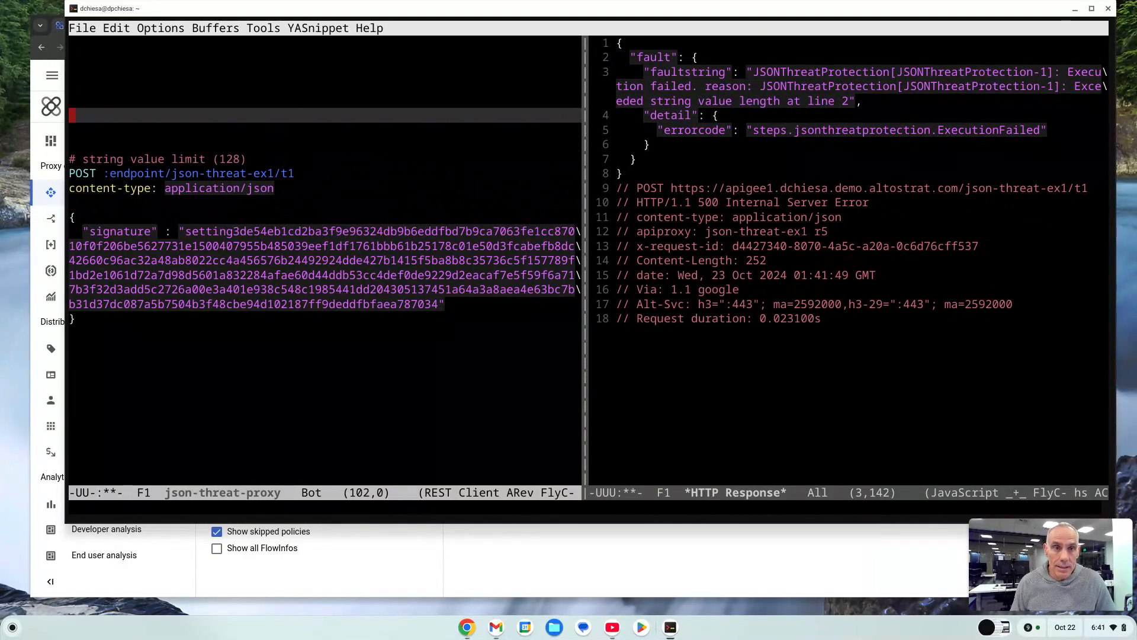
key("Right")
key("Up")
key("Up")
key("Up")
key("Up")
key("Up")
key("Up")
key("Up")
key("Up")
key("Up")
key("Up")
key("Up")
key("Up")
key("Up")
key("Up")
key("Up")
key("Up")
key("Up")
key("Up")
key("Up")
key("Up")
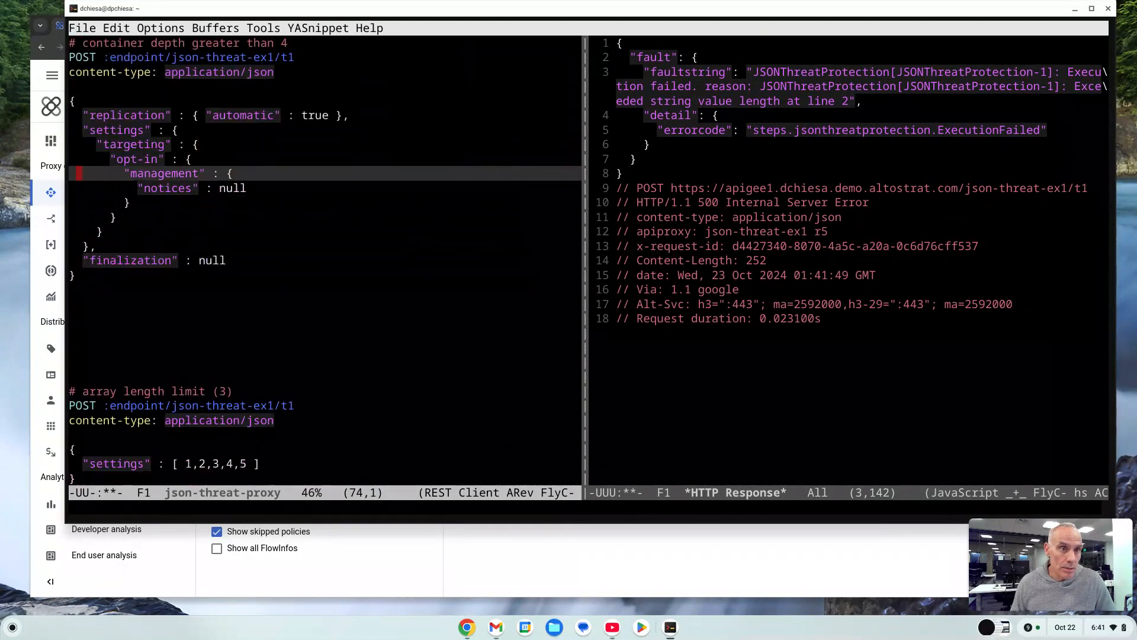
key("ctrl+x")
key("o")
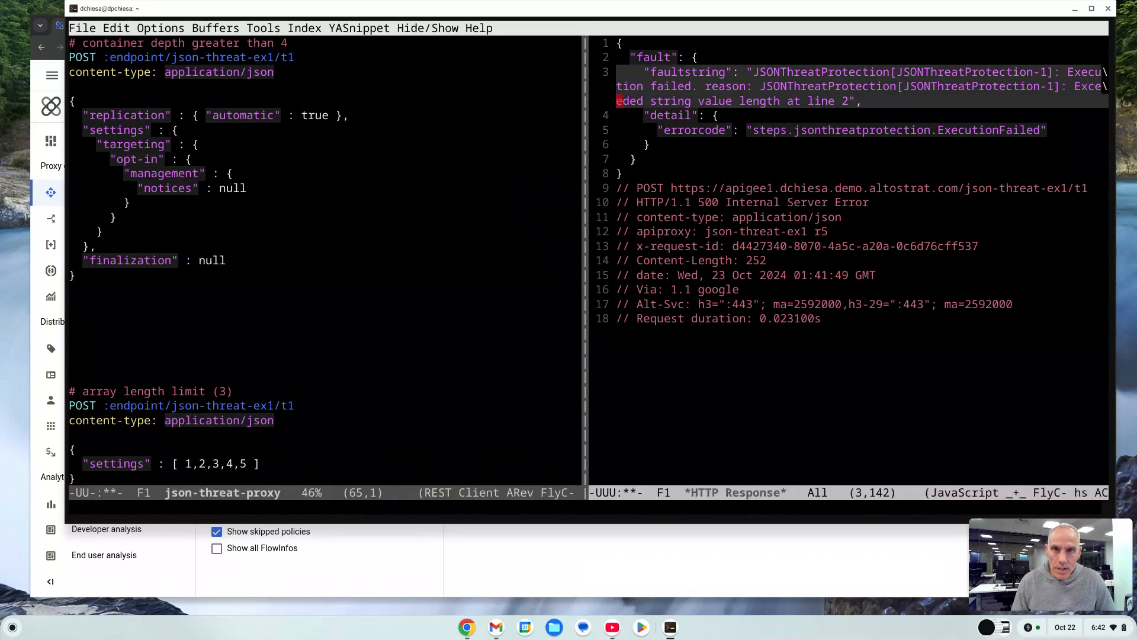
key("Down")
key("Down")
key("Down")
key("Down")
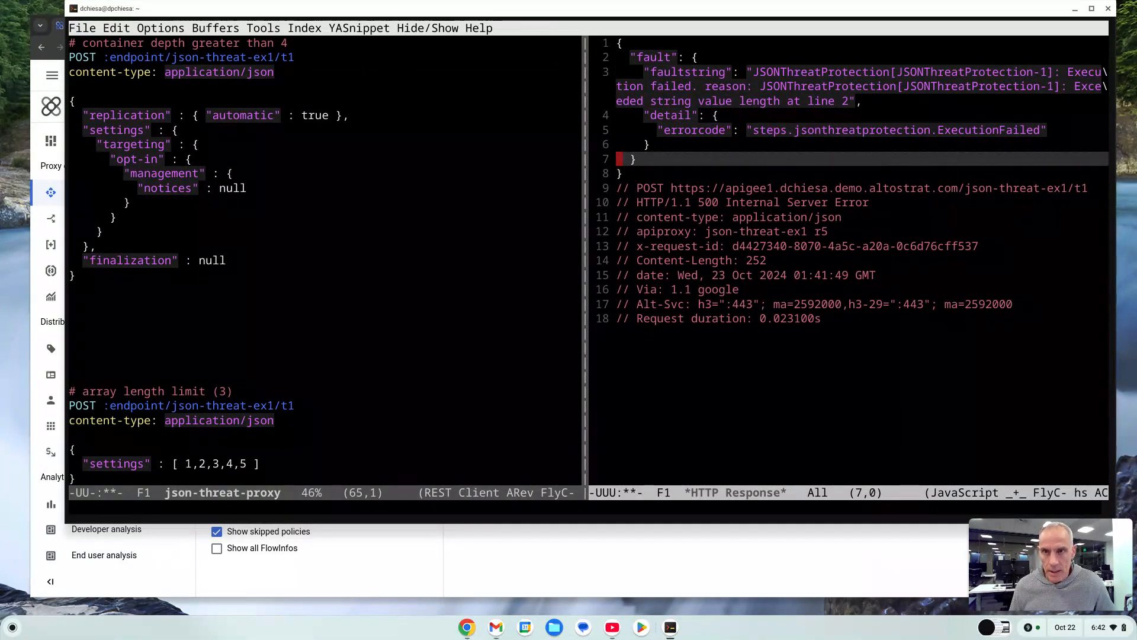
key("Up")
key("Up")
key("Up")
key("Up")
key("Right")
key("Right")
key("Right")
key("Right")
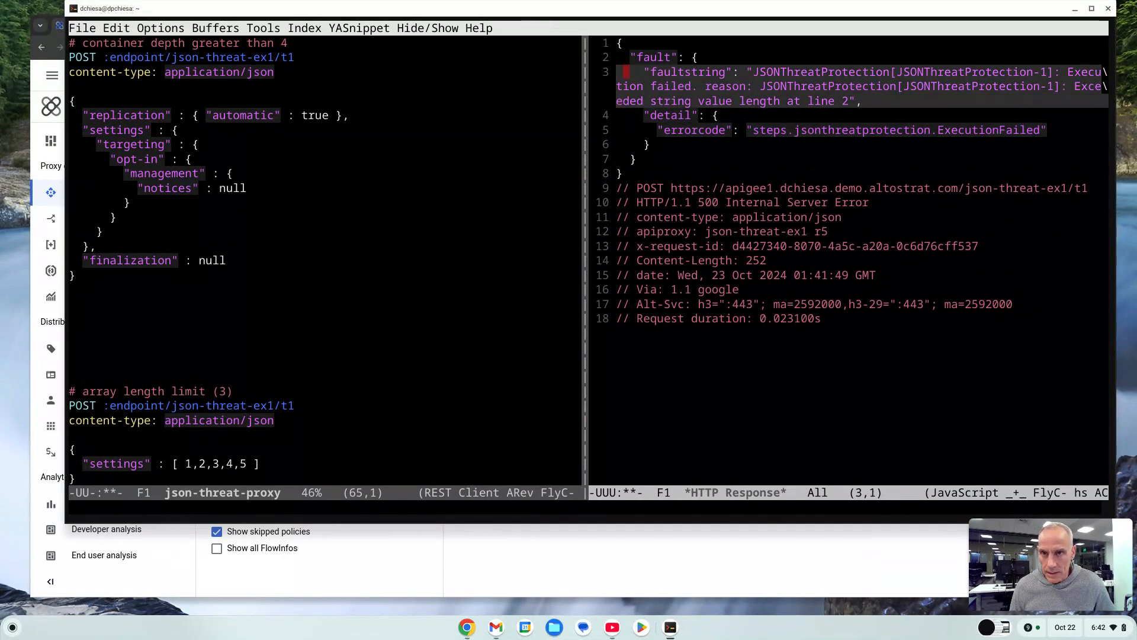
key("Right")
key("Right")
key("Right")
key("Right")
key("Right")
key("Right")
key("Right")
key("Right")
key("Right")
key("Right")
key("Right")
key("Right")
key("Right")
key("Right")
key("Right")
key("Right")
key("Right")
key("Right")
key("Right")
key("Right")
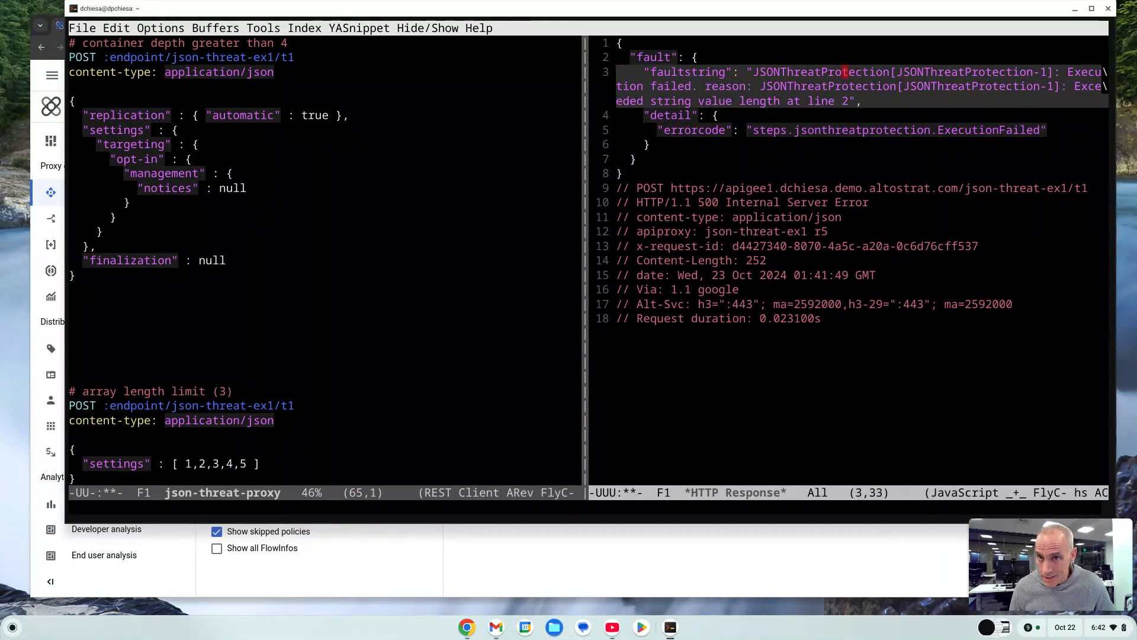
key("Right")
key("Right")
key("Right")
key("Right")
key("Right")
key("Right")
key("Right")
key("Right")
key("Right")
key("Right")
key("Right")
key("Right")
key("Right")
key("Right")
key("Right")
key("Right")
key("Right")
key("Right")
key("Right")
key("Right")
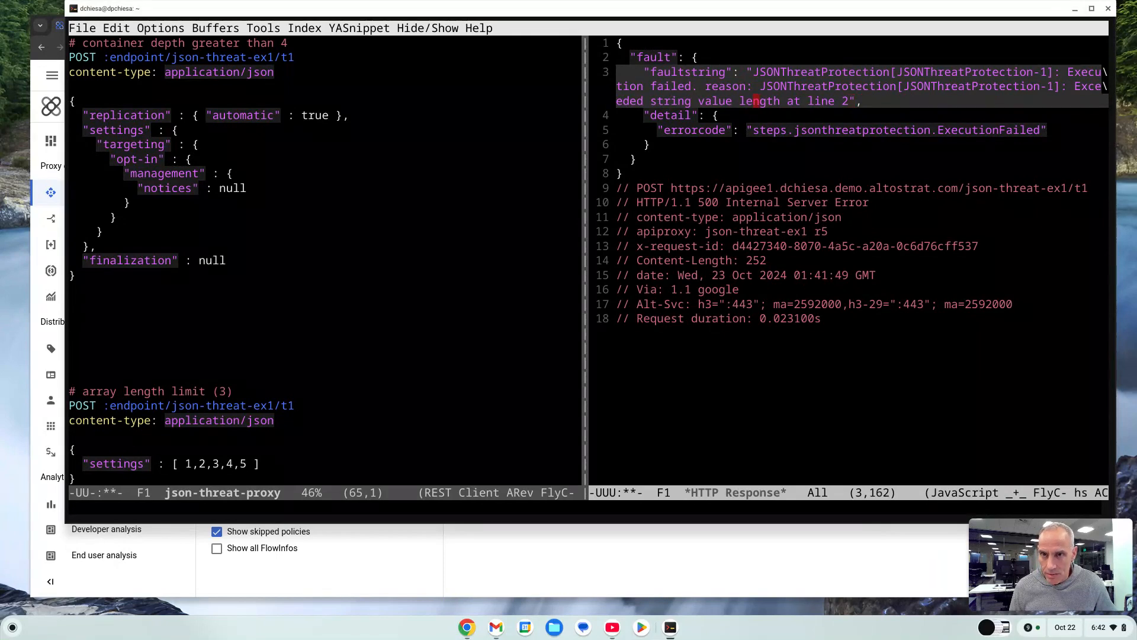
key("Down")
key("Down")
key("Right")
key("Right")
key("Right")
key("Right")
key("Right")
key("Right")
key("Right")
key("Right")
key("Right")
key("Right")
key("Right")
key("Right")
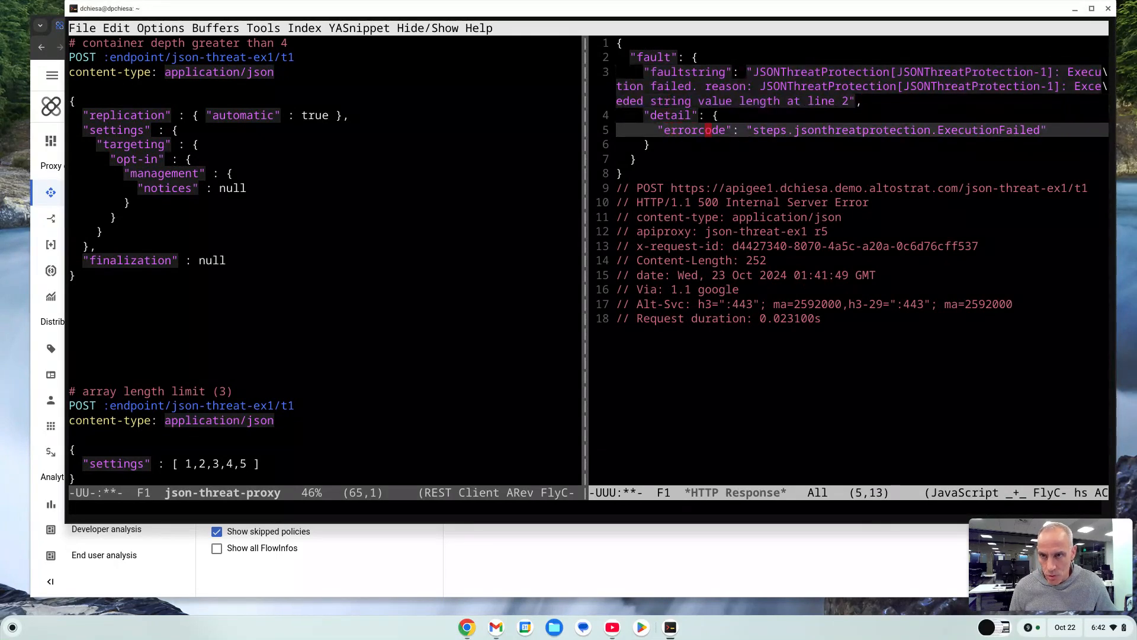
key("Right")
key("Right")
key("Right")
key("Right")
key("Right")
key("Right")
key("Right")
key("Right")
key("Right")
key("Right")
key("Right")
key("Right")
key("Right")
key("Right")
key("Right")
key("Right")
key("Right")
key("Right")
key("Right")
key("Right")
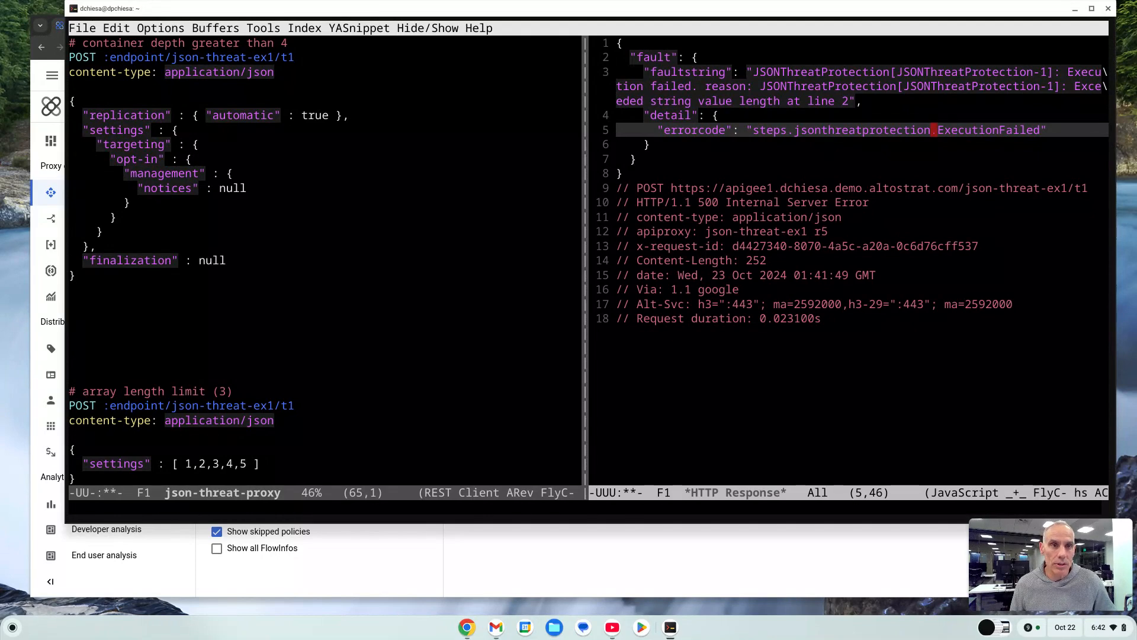
key("Up")
key("Up")
key("Up")
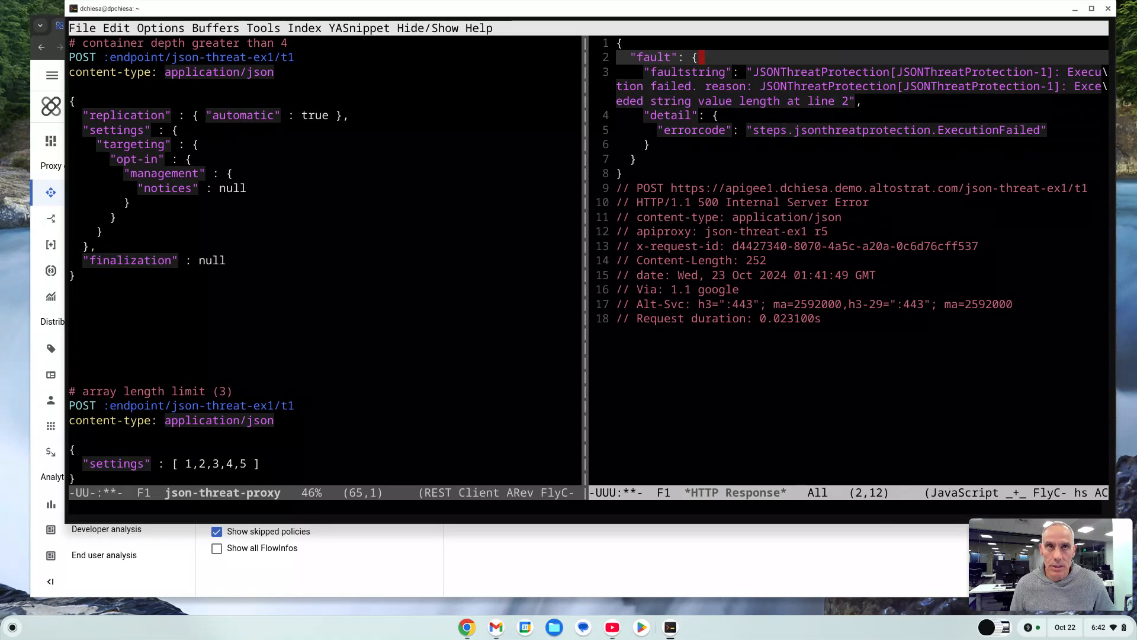